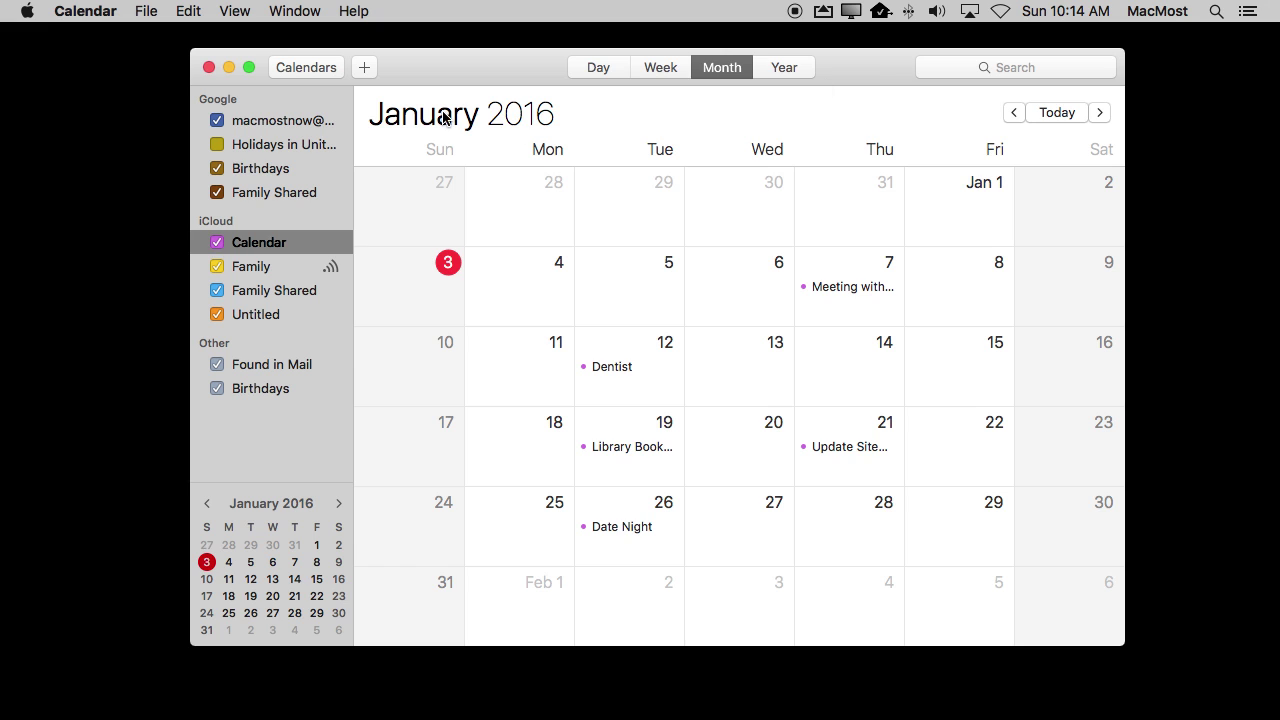
Open Calendar's Print dialog previewing January 2016 and toggle the Timed events option
left_click(137, 8)
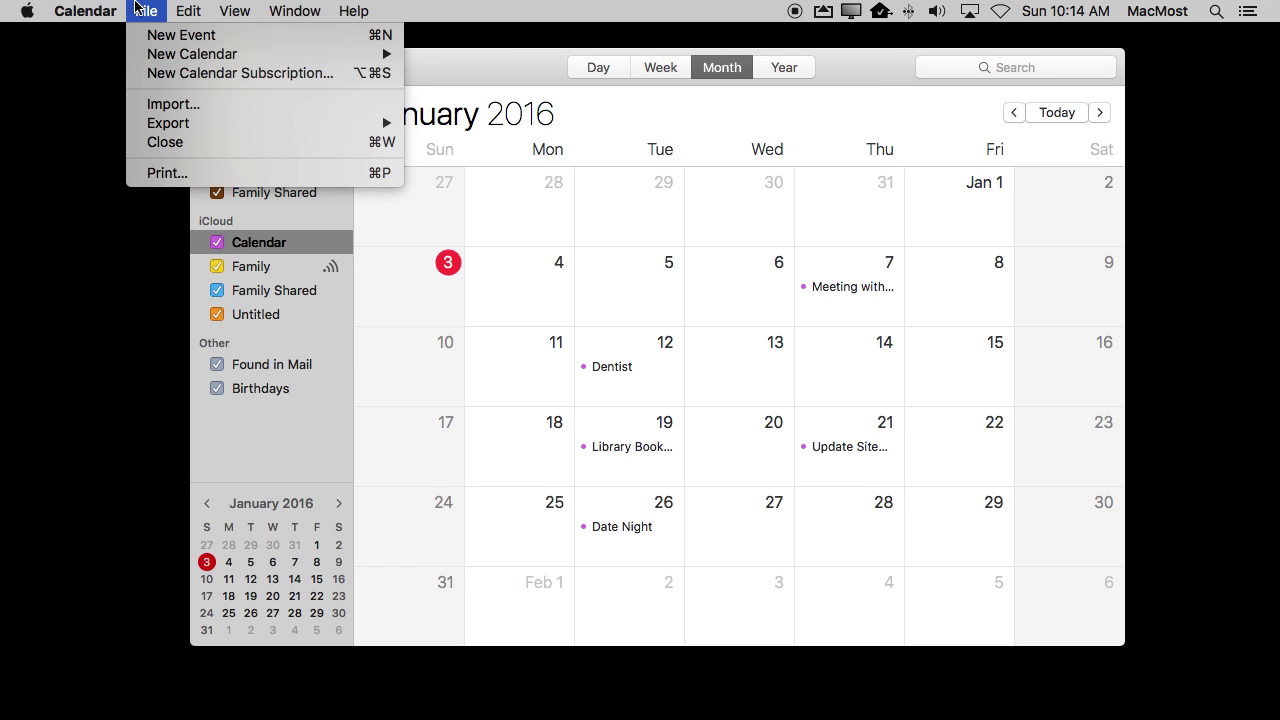
left_click(187, 174)
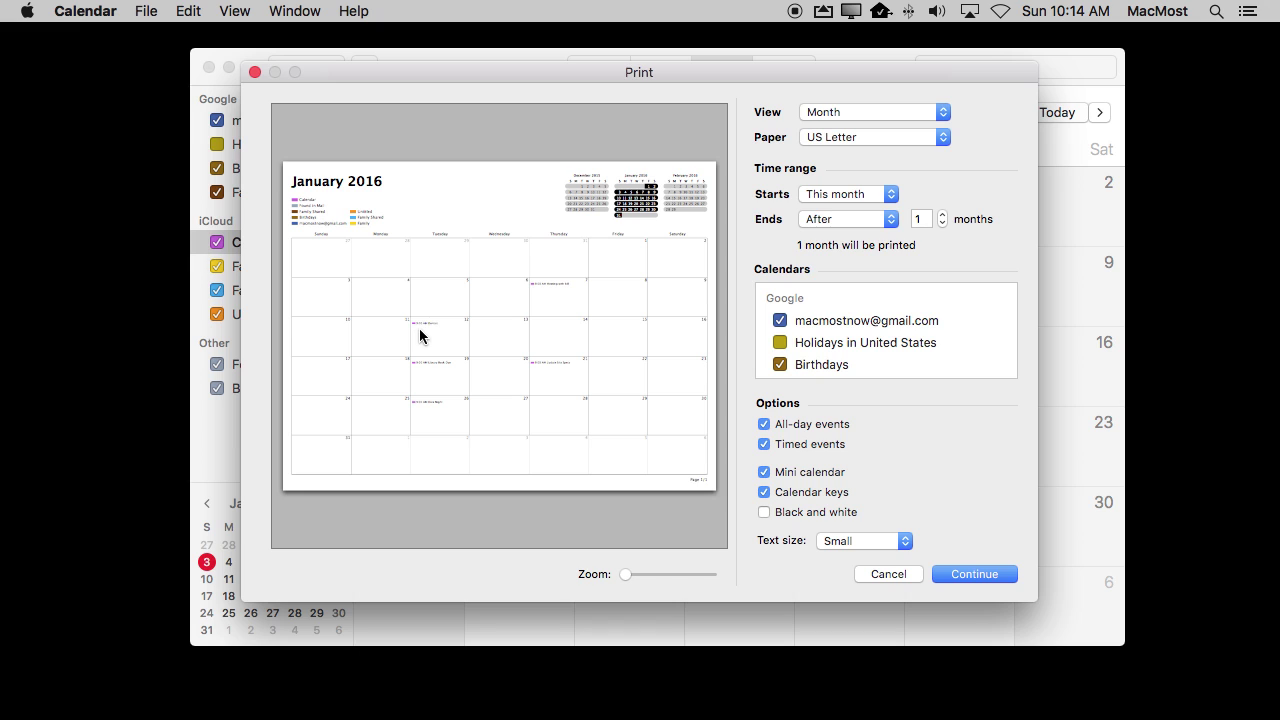
left_click(790, 450)
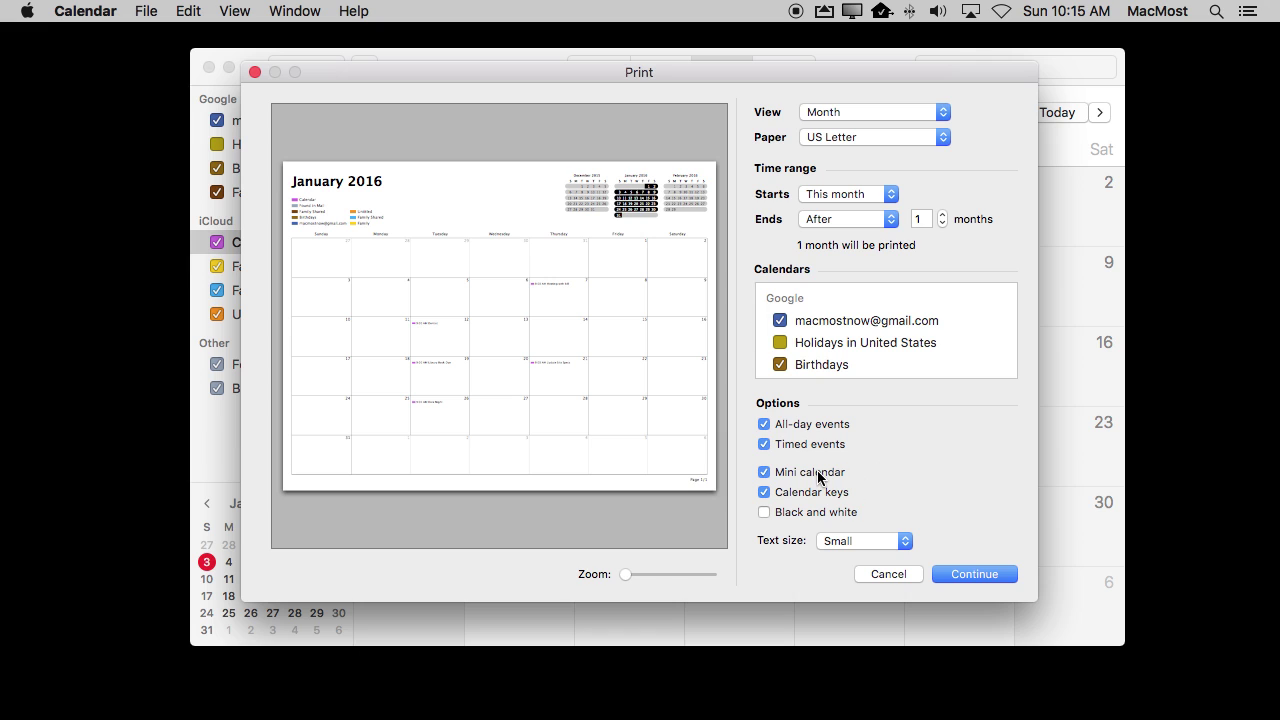
Toggle the mini calendar and legend options, then uncheck the Untitled calendar
left_click(818, 477)
left_click(809, 500)
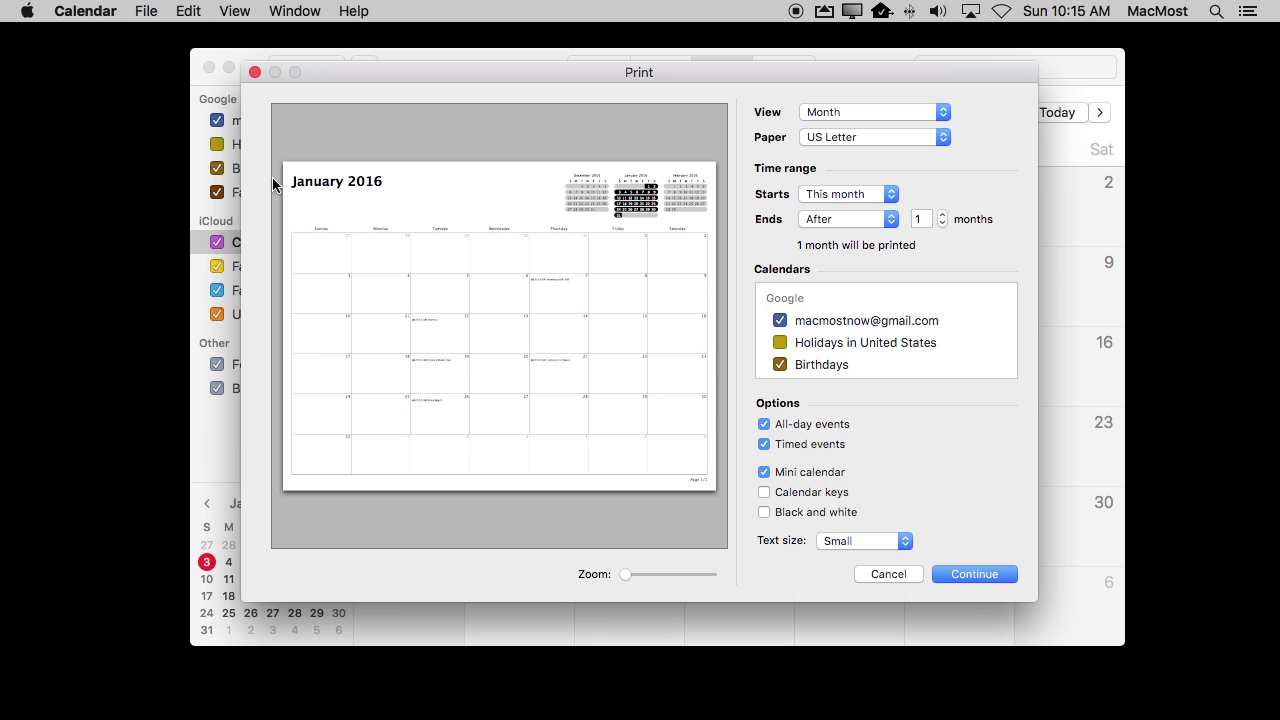
left_click(817, 502)
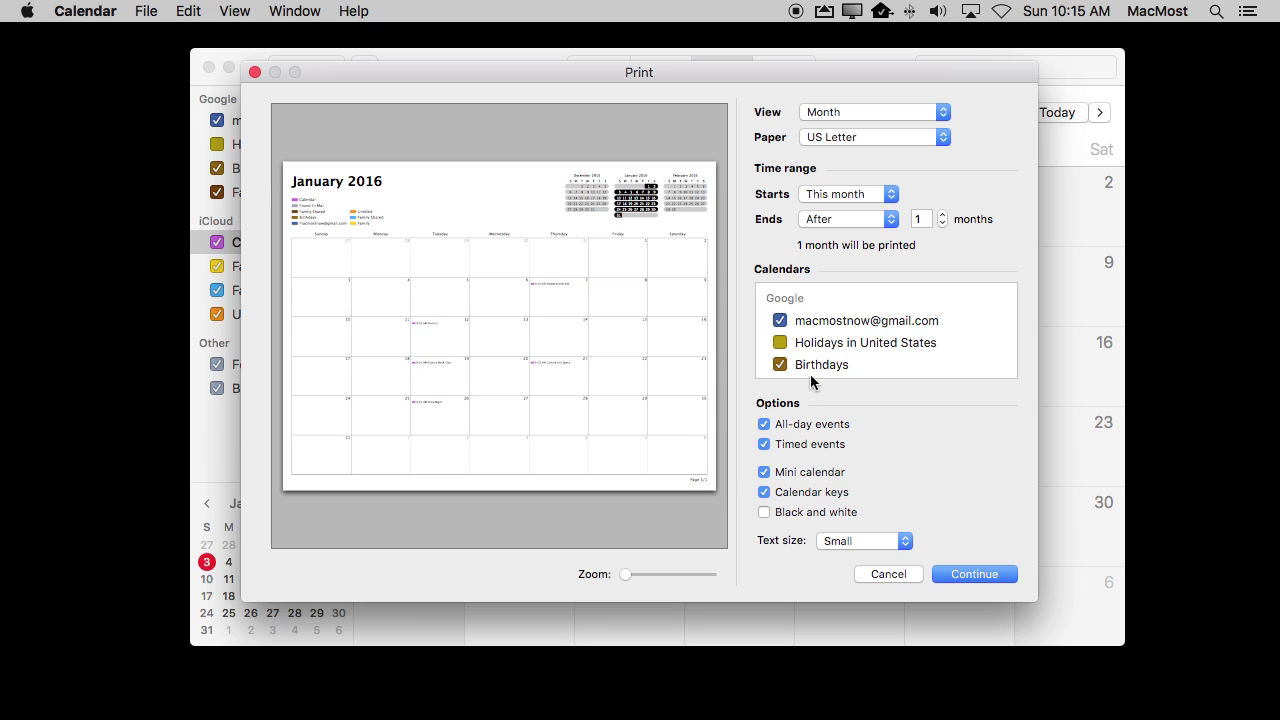
scroll(812, 366, "down", 2)
scroll(812, 366, "down", 2)
scroll(812, 366, "down", 2)
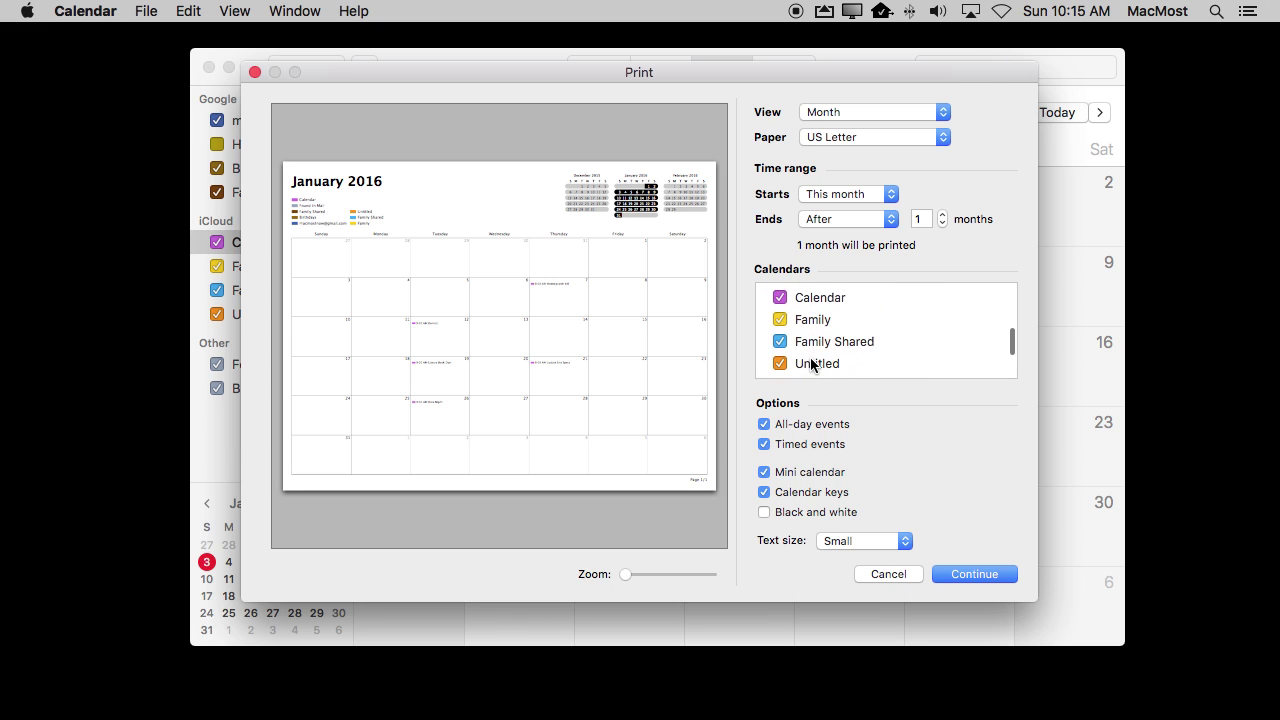
scroll(814, 366, "down", 2)
scroll(814, 366, "up", 2)
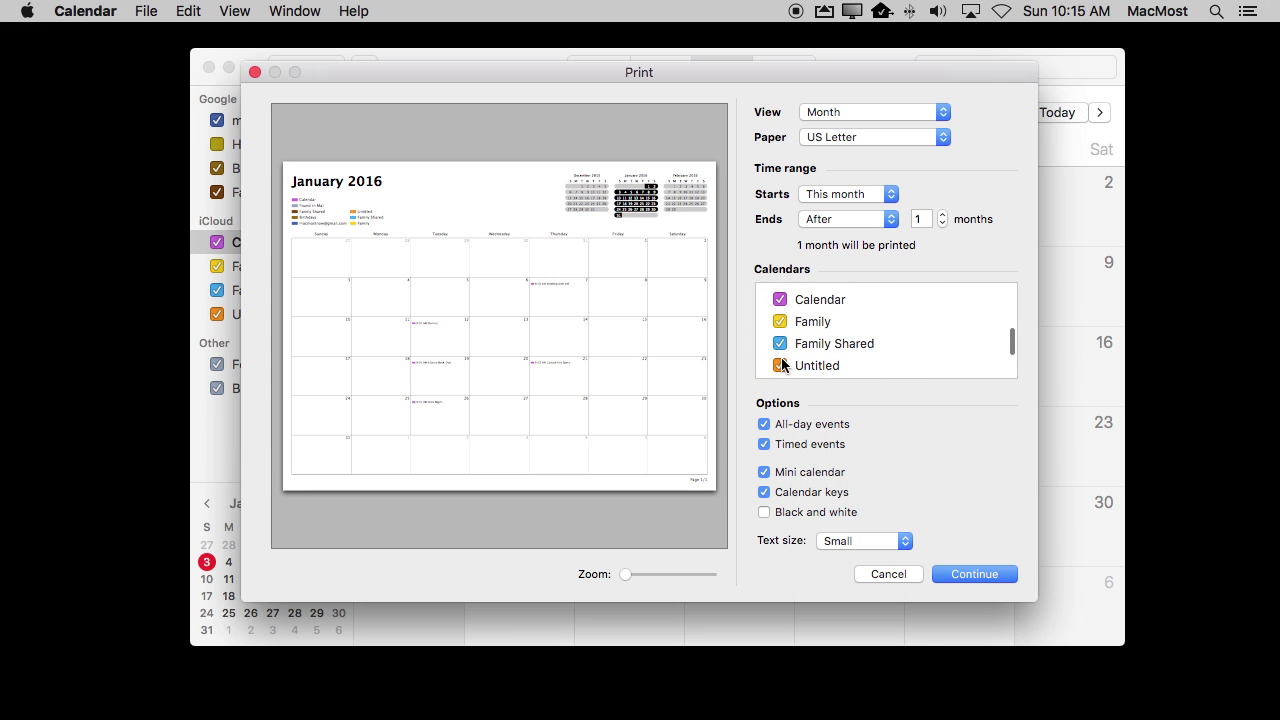
left_click(780, 366)
left_click(847, 543)
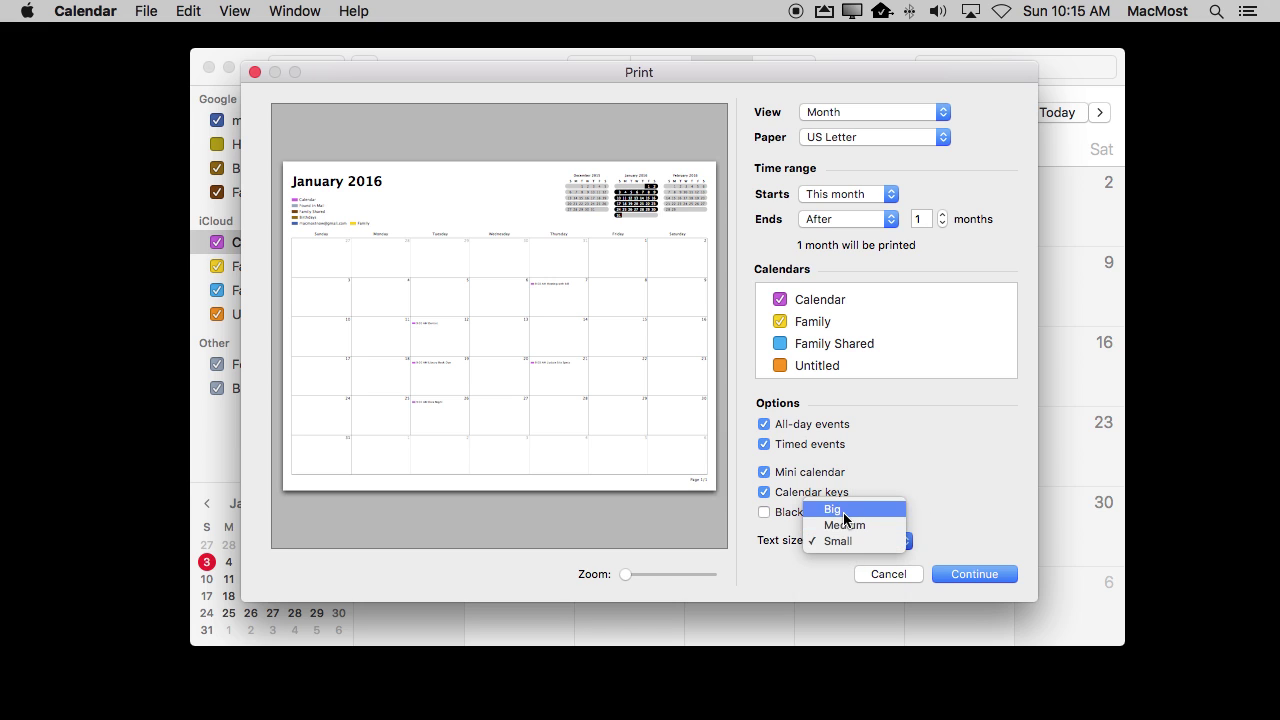
Set the printout text size to Big and the range to end in December 2016
left_click(845, 509)
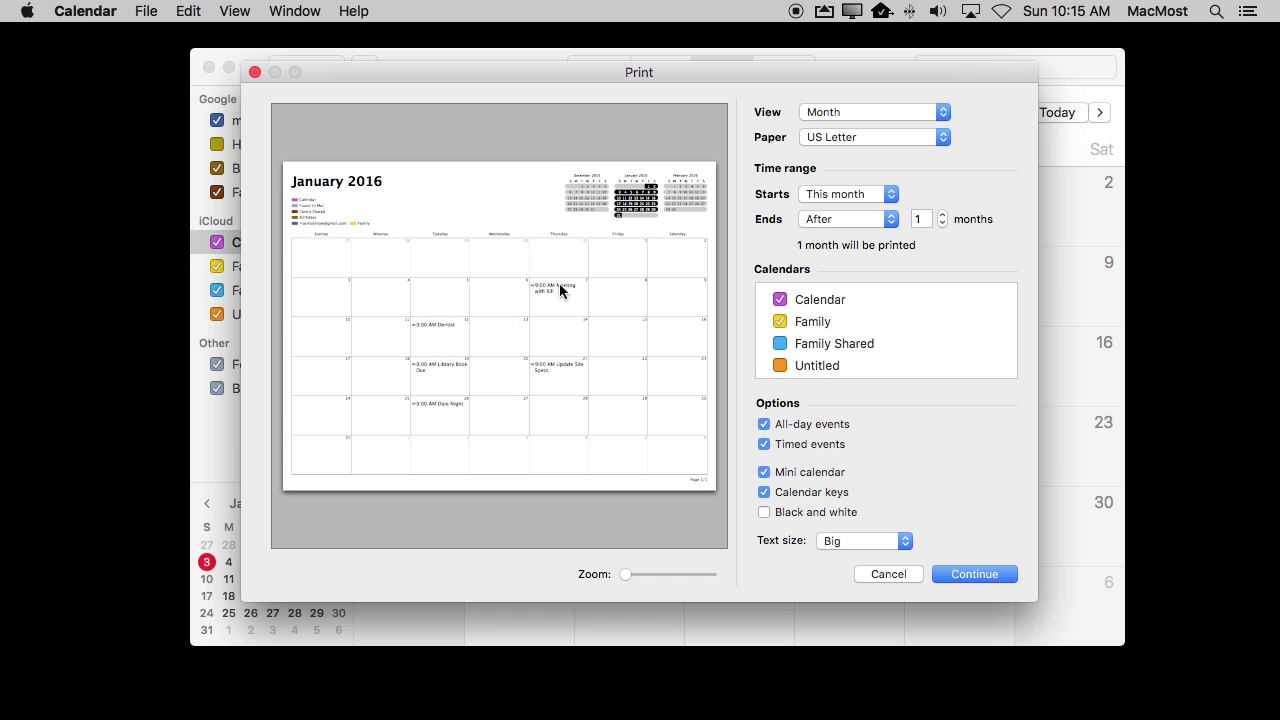
left_click(843, 198)
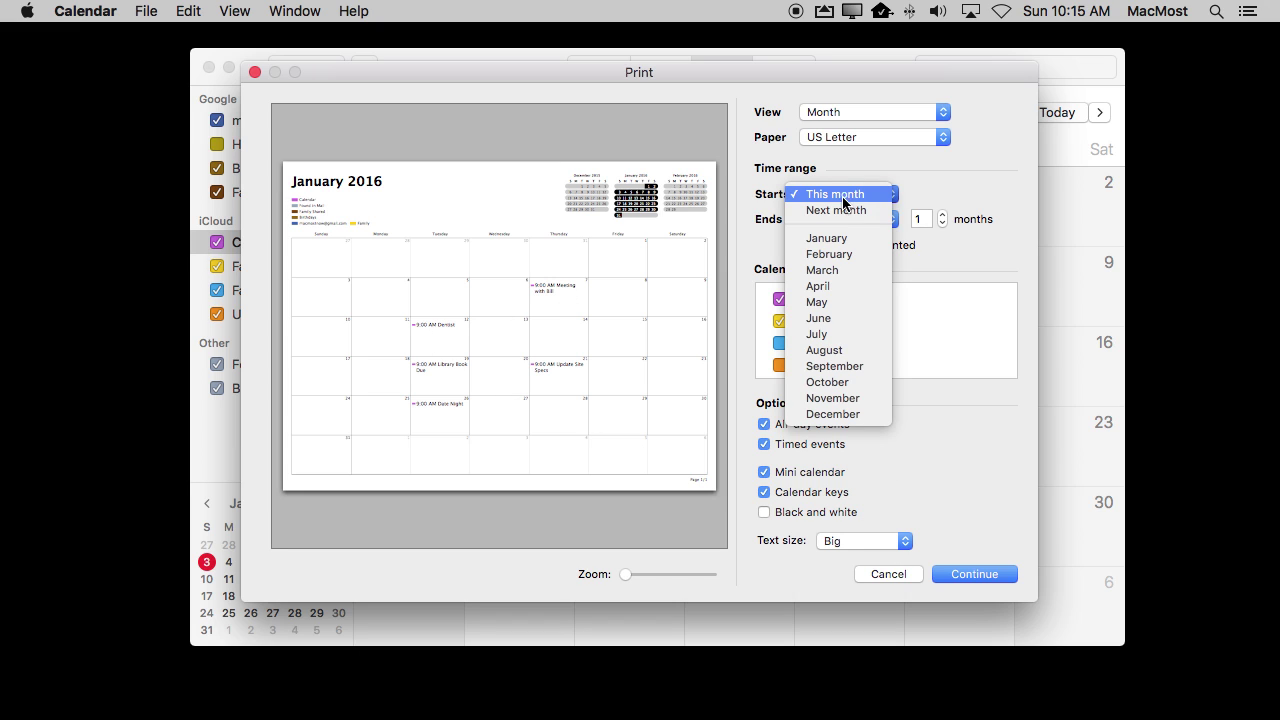
left_click(840, 210)
left_click(838, 195)
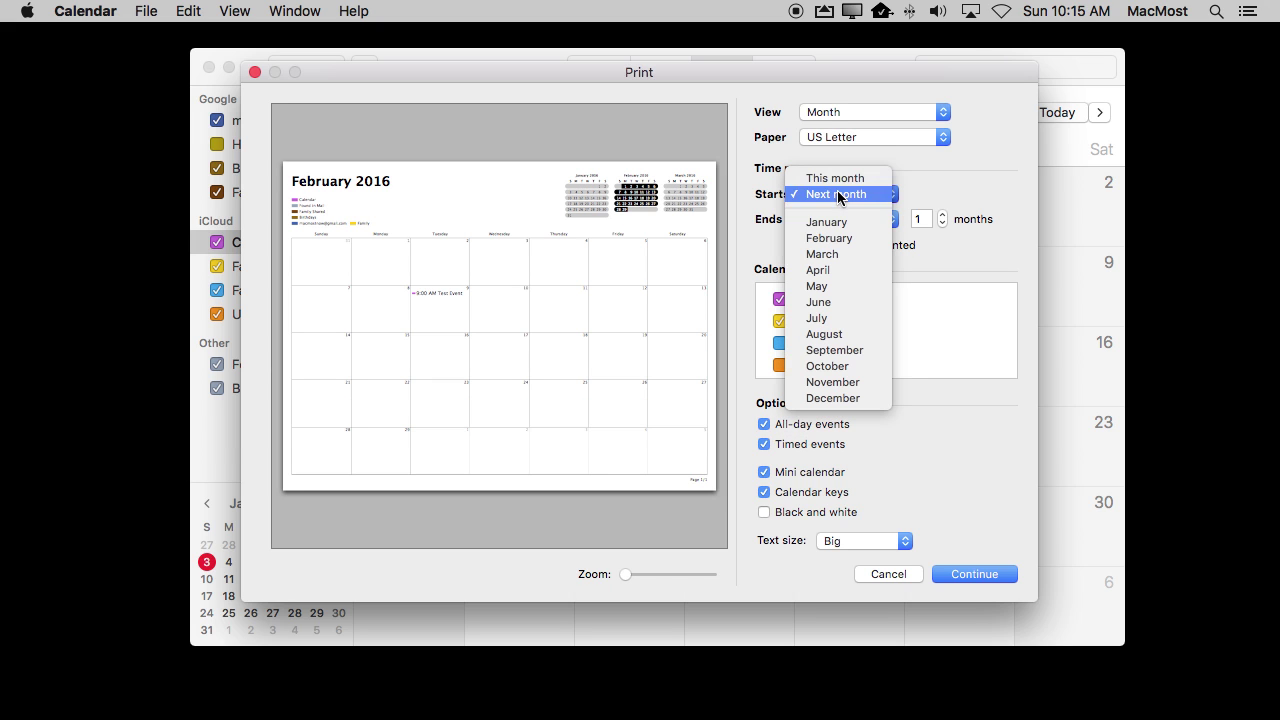
left_click(838, 222)
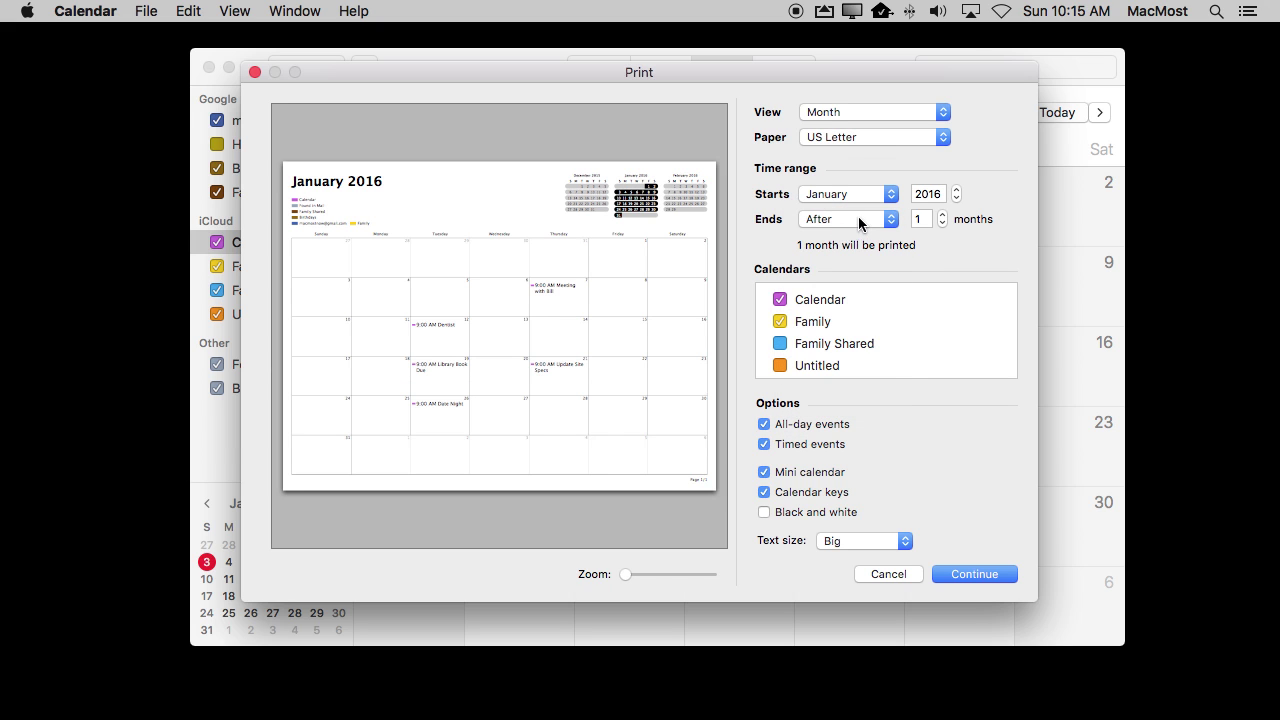
left_click(858, 219)
left_click(855, 425)
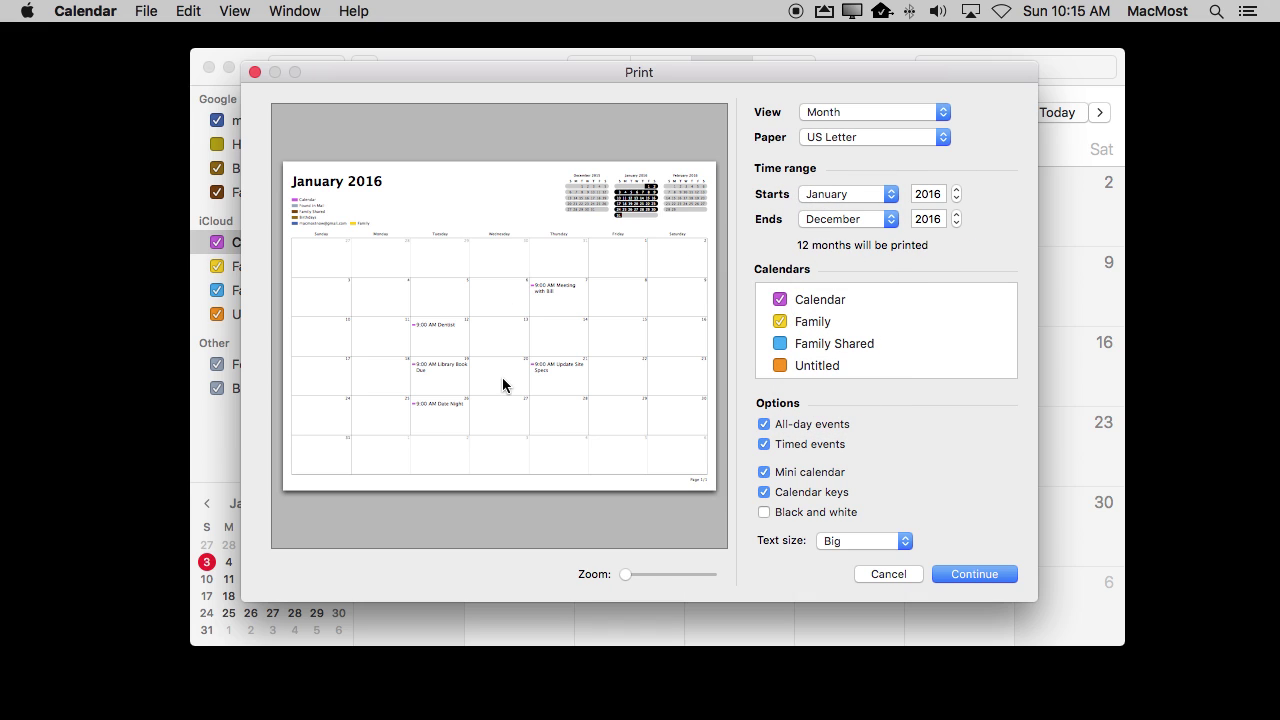
Toggle the Calendar and Family calendars off and back on, and start the printout this month
left_click(780, 302)
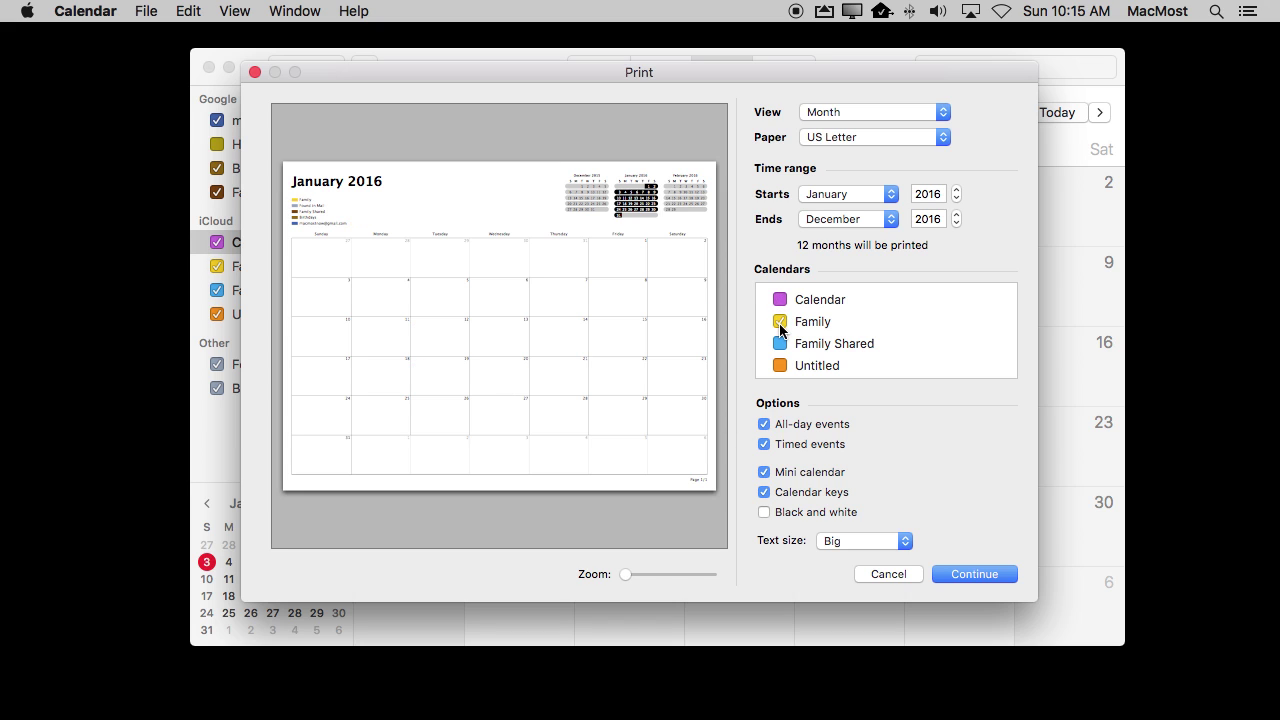
left_click(780, 322)
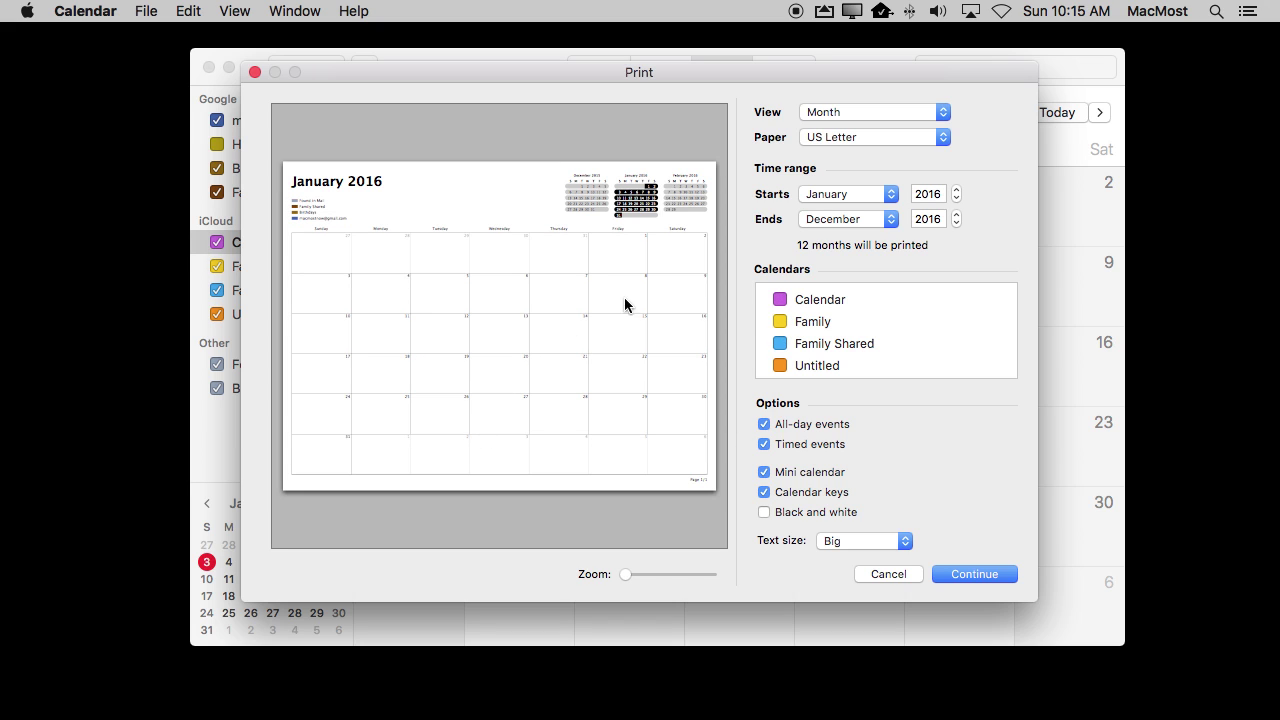
left_click(781, 301)
left_click(780, 322)
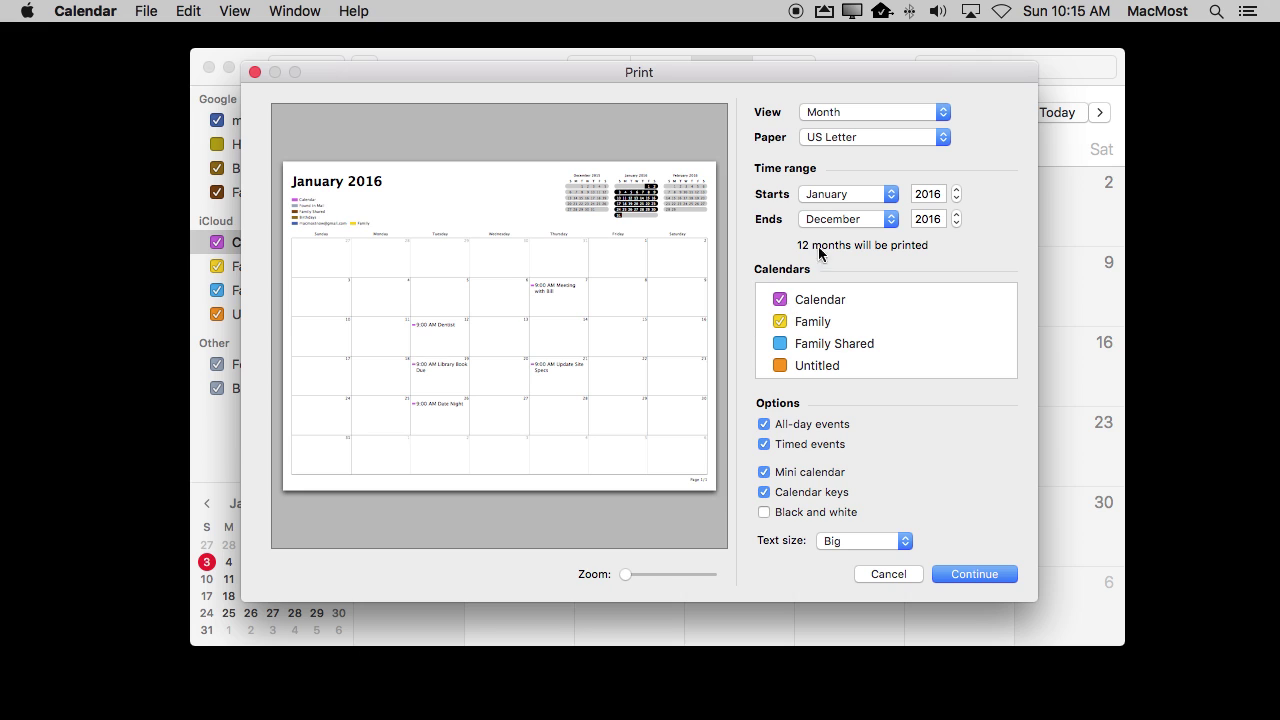
left_click(867, 196)
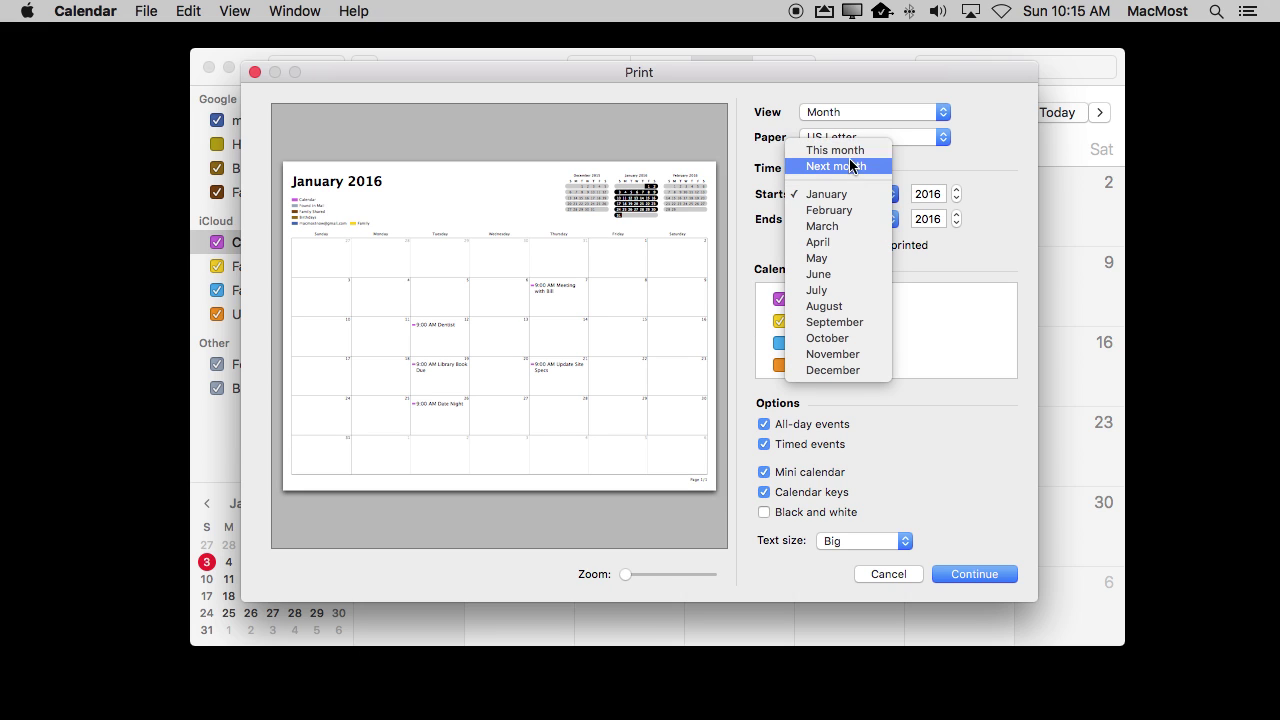
left_click(851, 150)
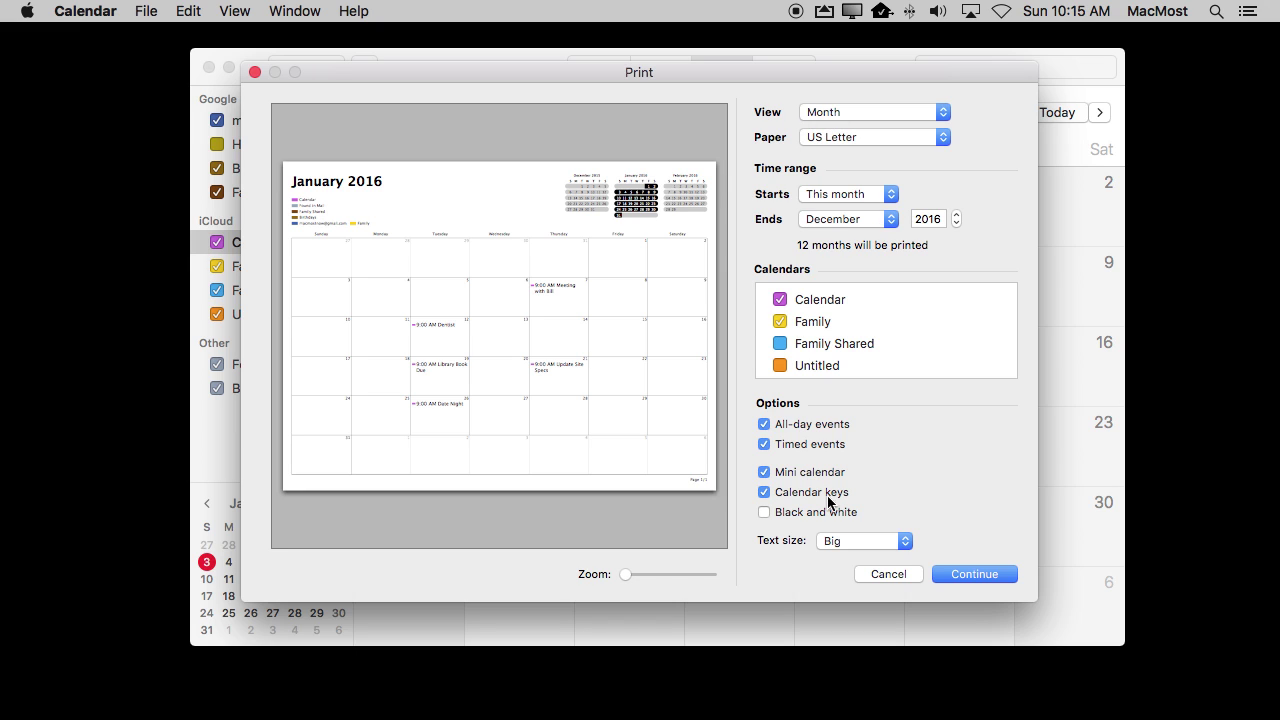
left_click(822, 115)
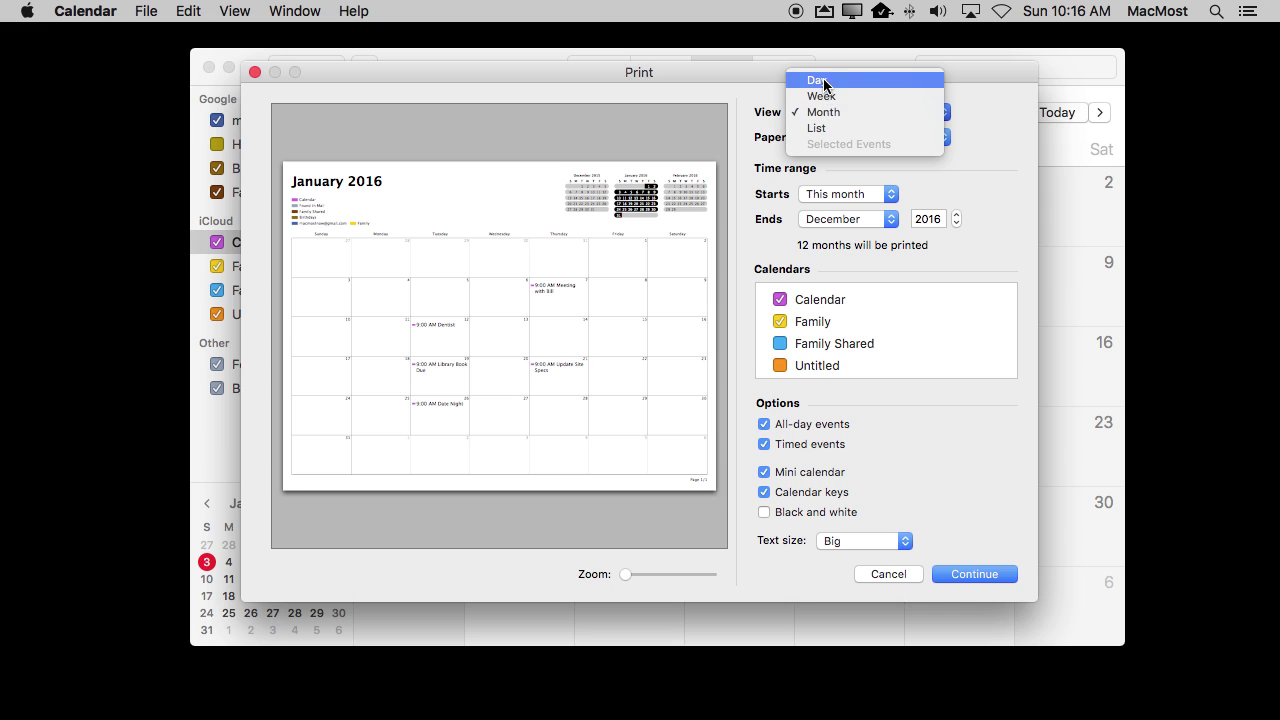
Try a day layout starting January 5 and extend it to cover more days
left_click(837, 80)
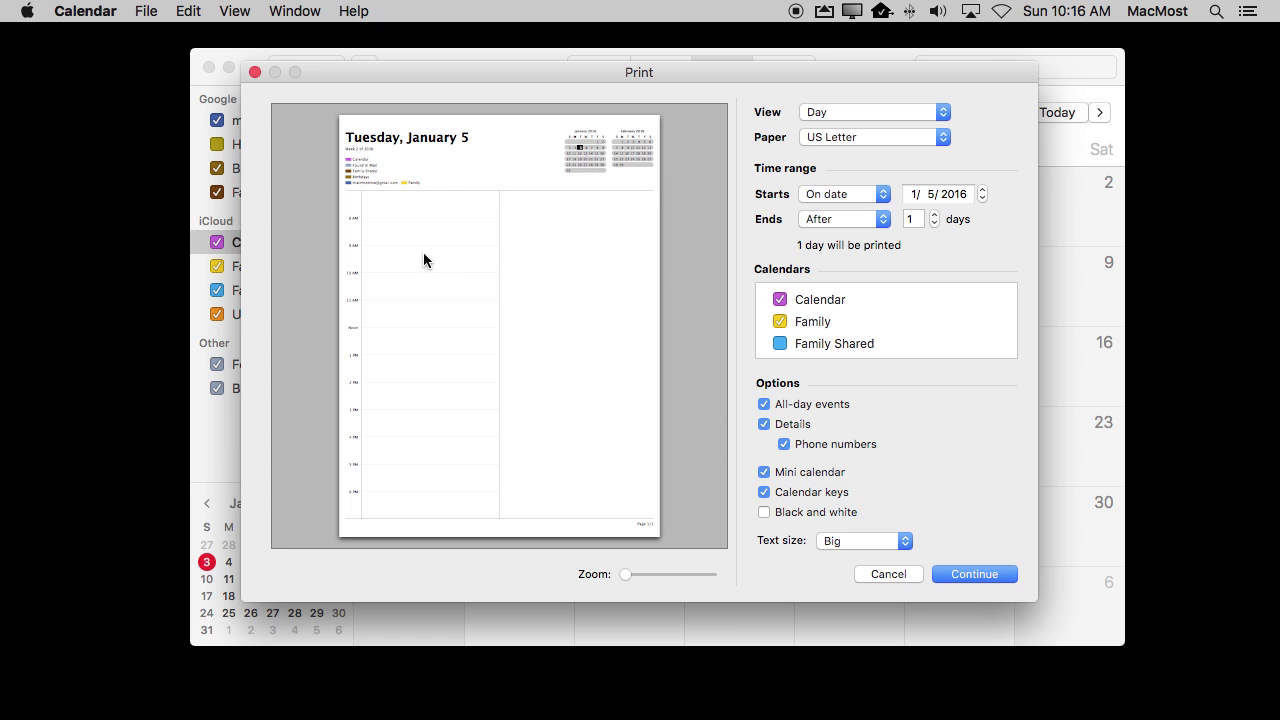
left_click(981, 204)
left_click(934, 198)
left_click(824, 219)
left_click(943, 244)
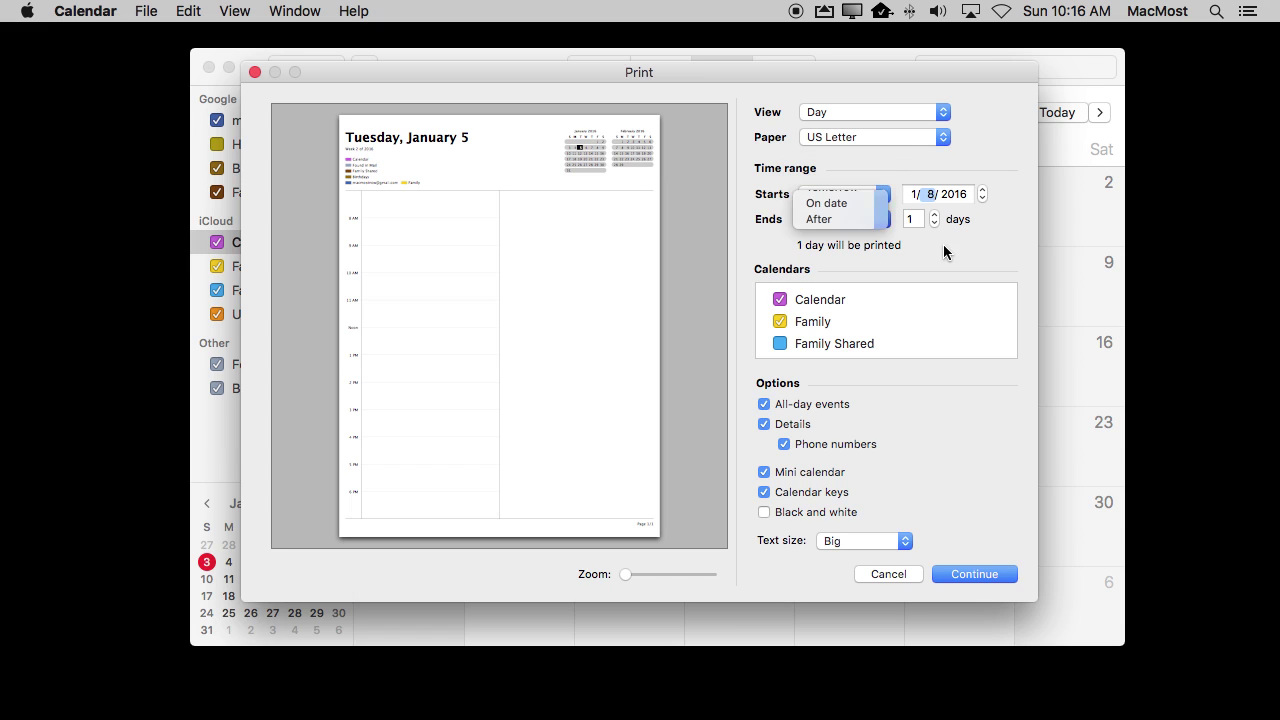
left_click(935, 214)
left_click(935, 214)
left_click(935, 214)
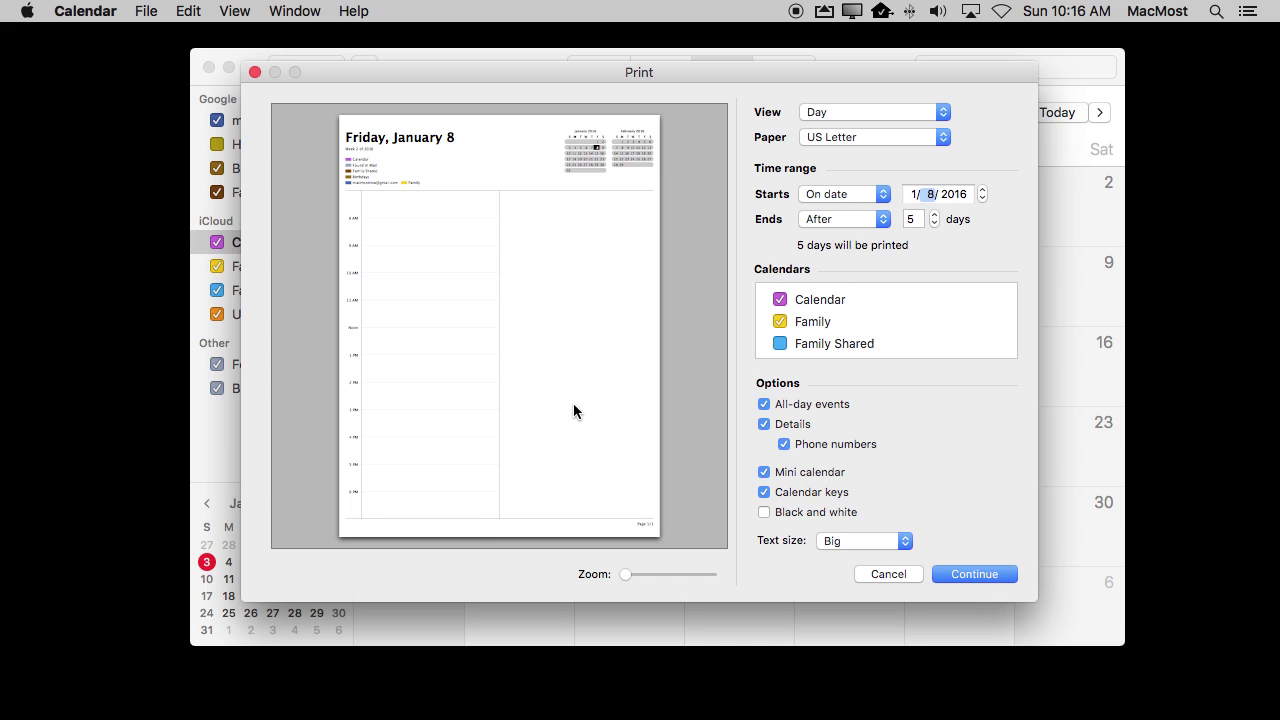
Switch the printout from a week layout to a List view, keeping US Letter paper
left_click(860, 113)
left_click(860, 128)
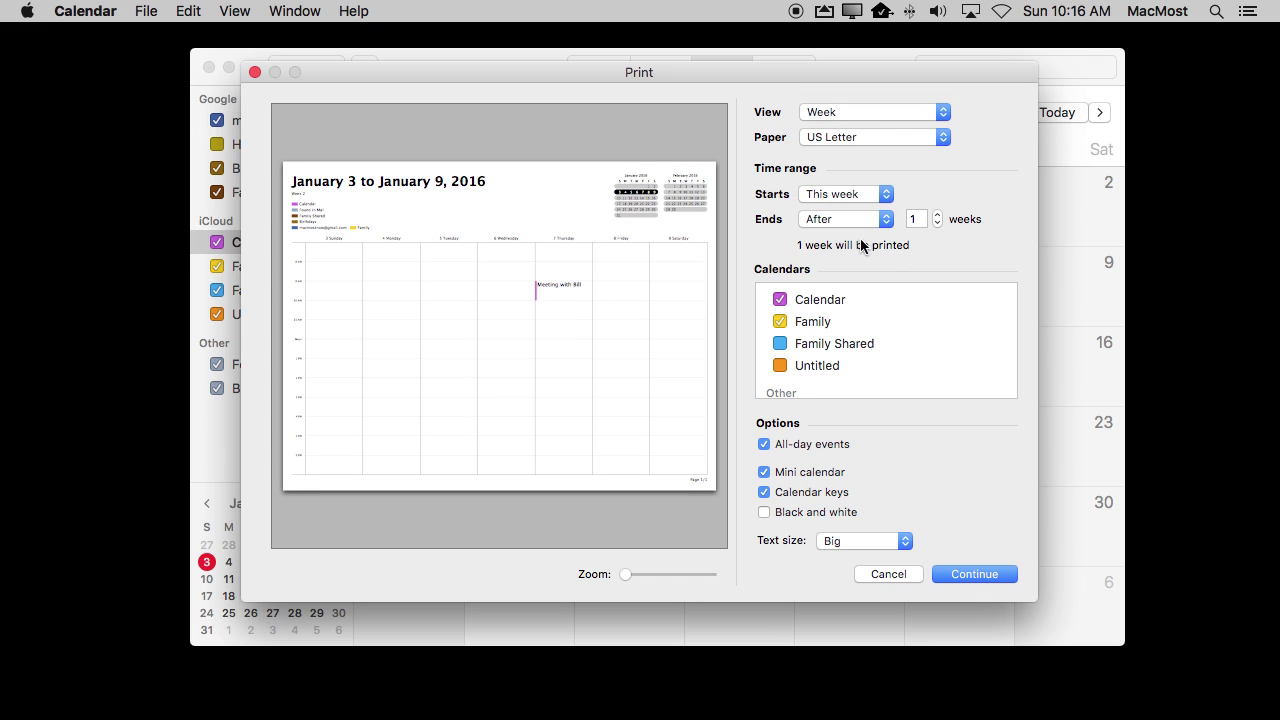
left_click(833, 194)
left_click(933, 195)
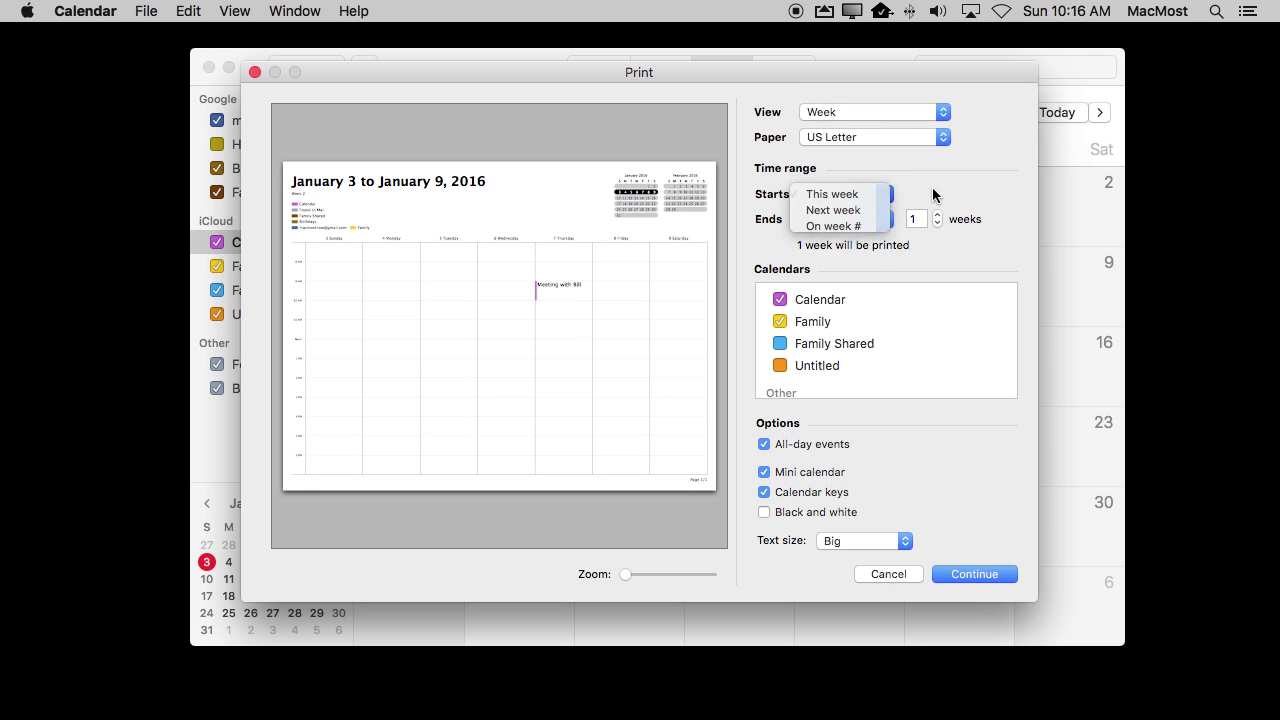
left_click(855, 136)
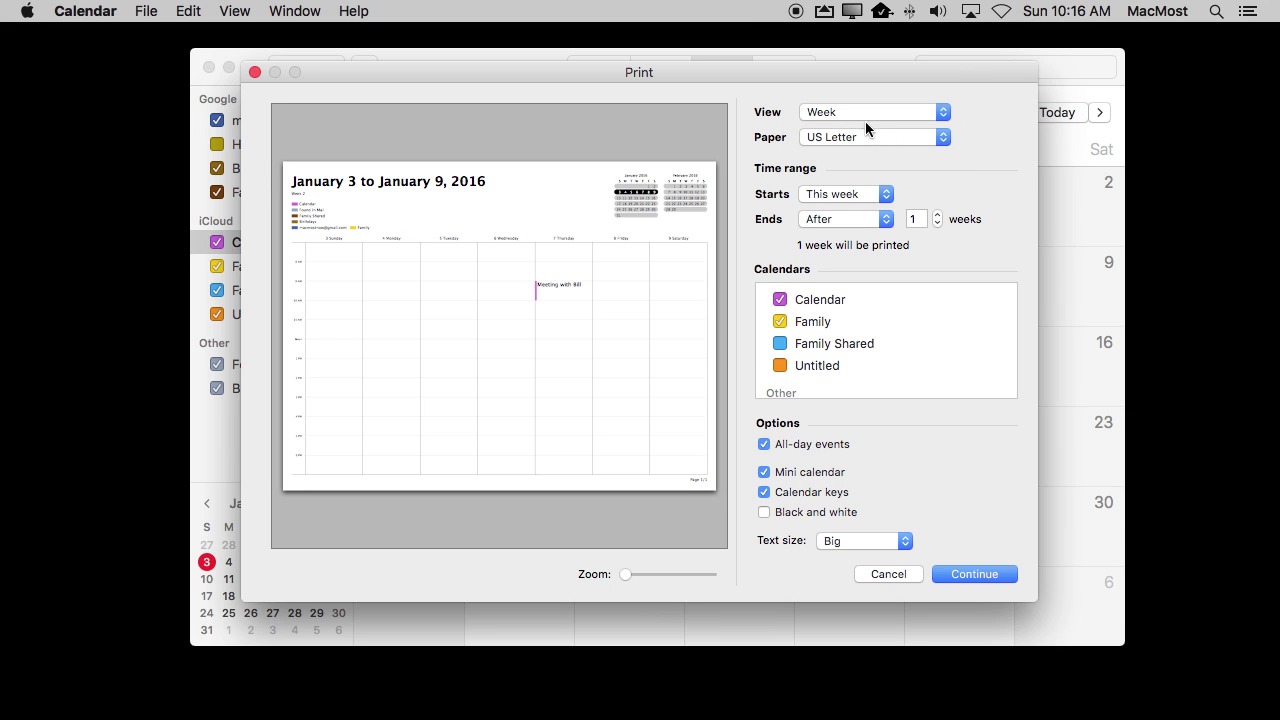
left_click(857, 112)
left_click(845, 141)
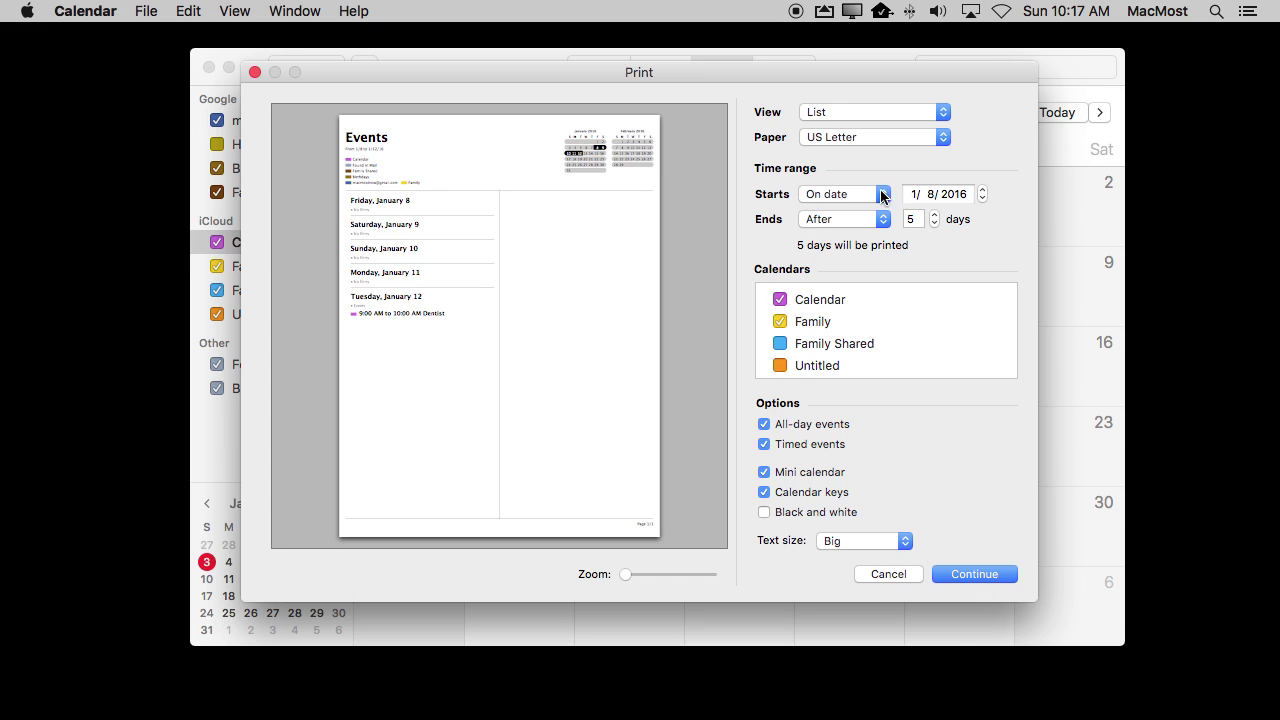
Start the event list today and extend it to 21 days, through January 23
left_click(846, 196)
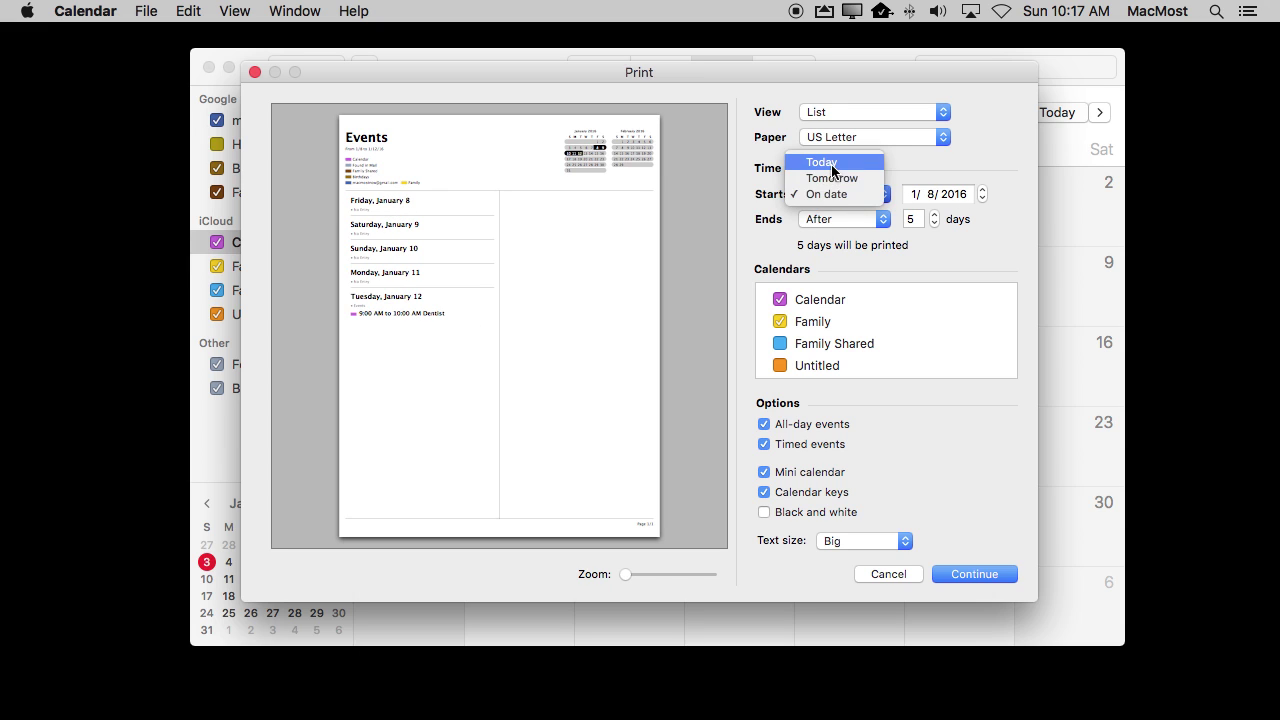
left_click(831, 164)
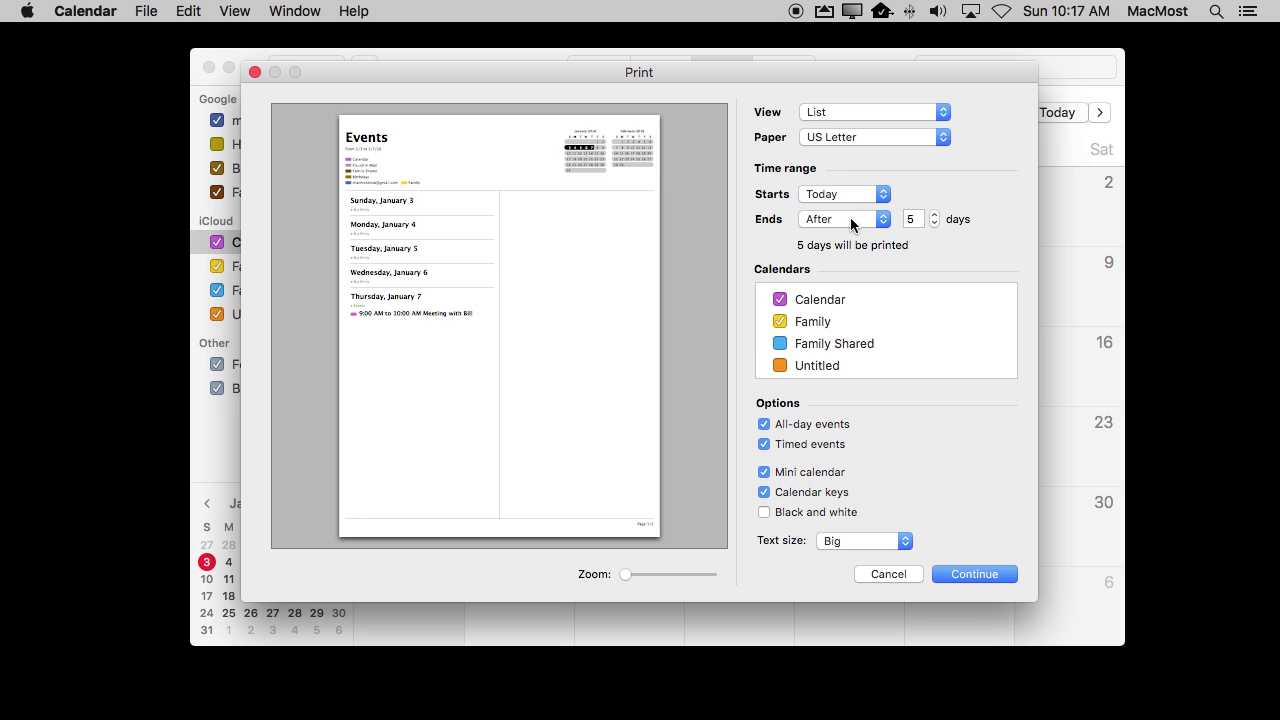
left_click(934, 214)
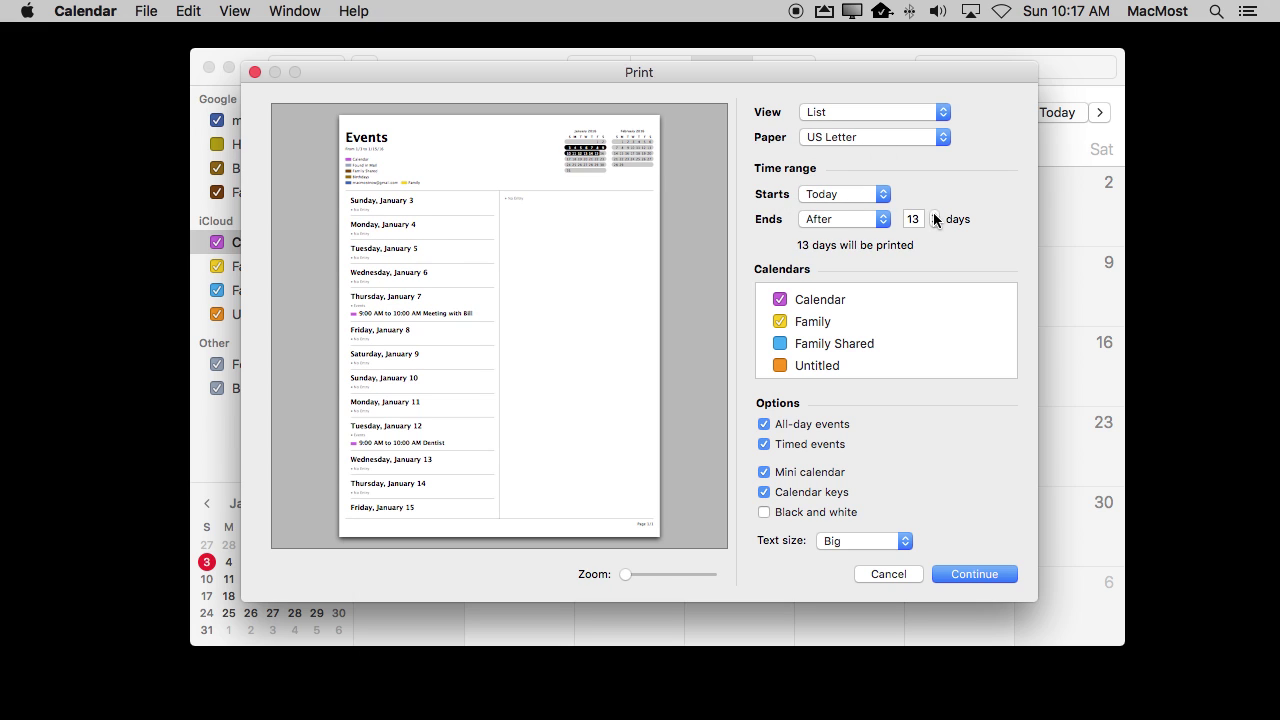
left_click(934, 214)
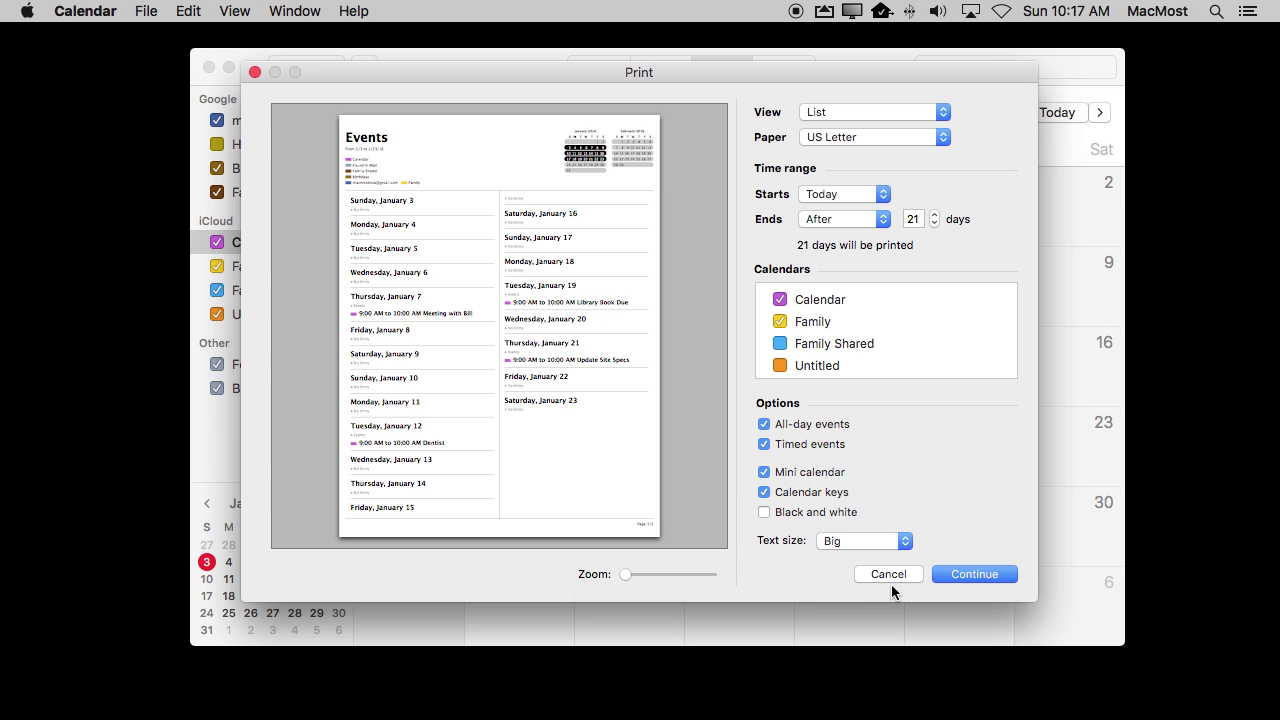
Open the 21-day event list as a PDF in Preview and select all its text
left_click(972, 572)
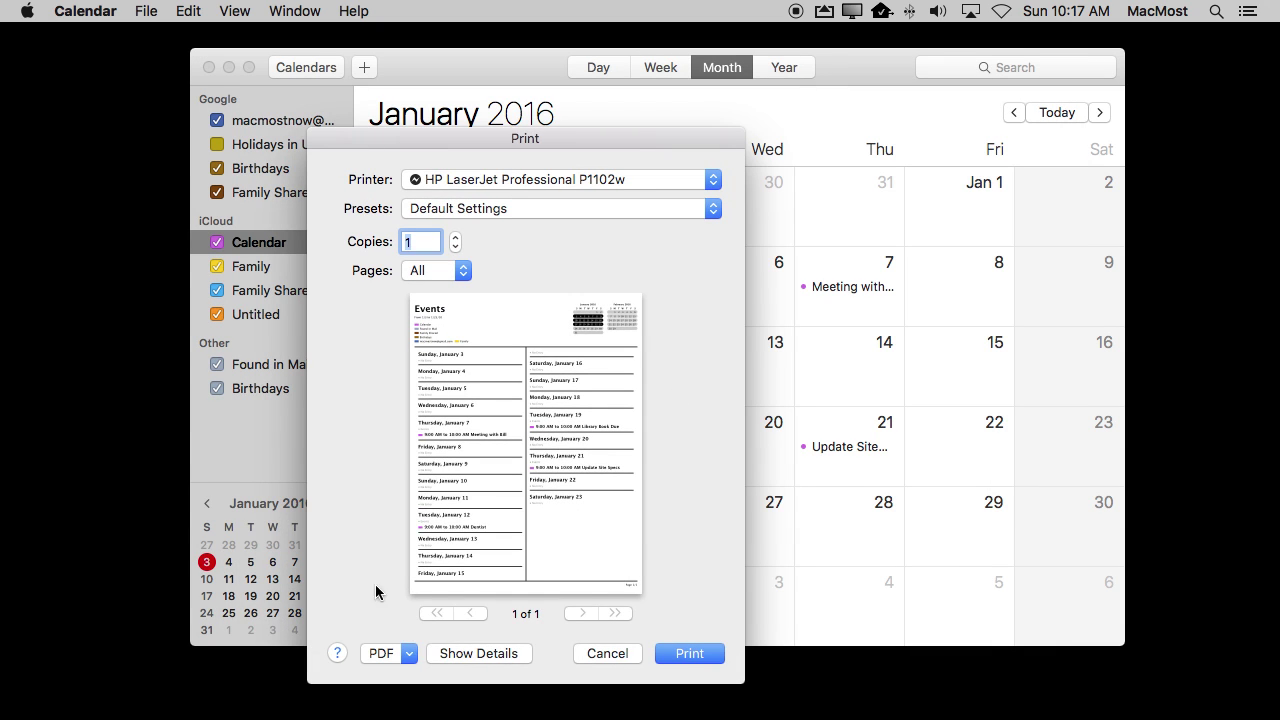
left_click(407, 655)
left_click(417, 456)
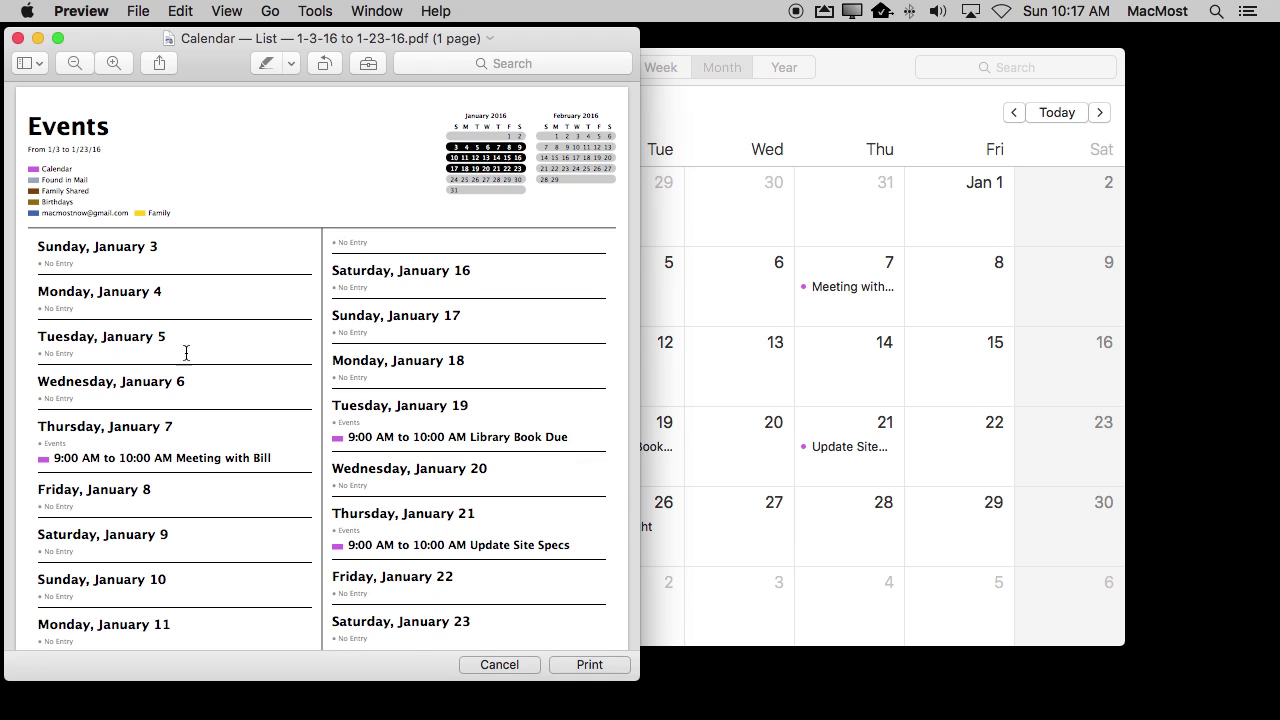
mouse_move(29, 264)
left_mouse_down()
mouse_move(385, 566)
mouse_move(485, 630)
left_mouse_up()
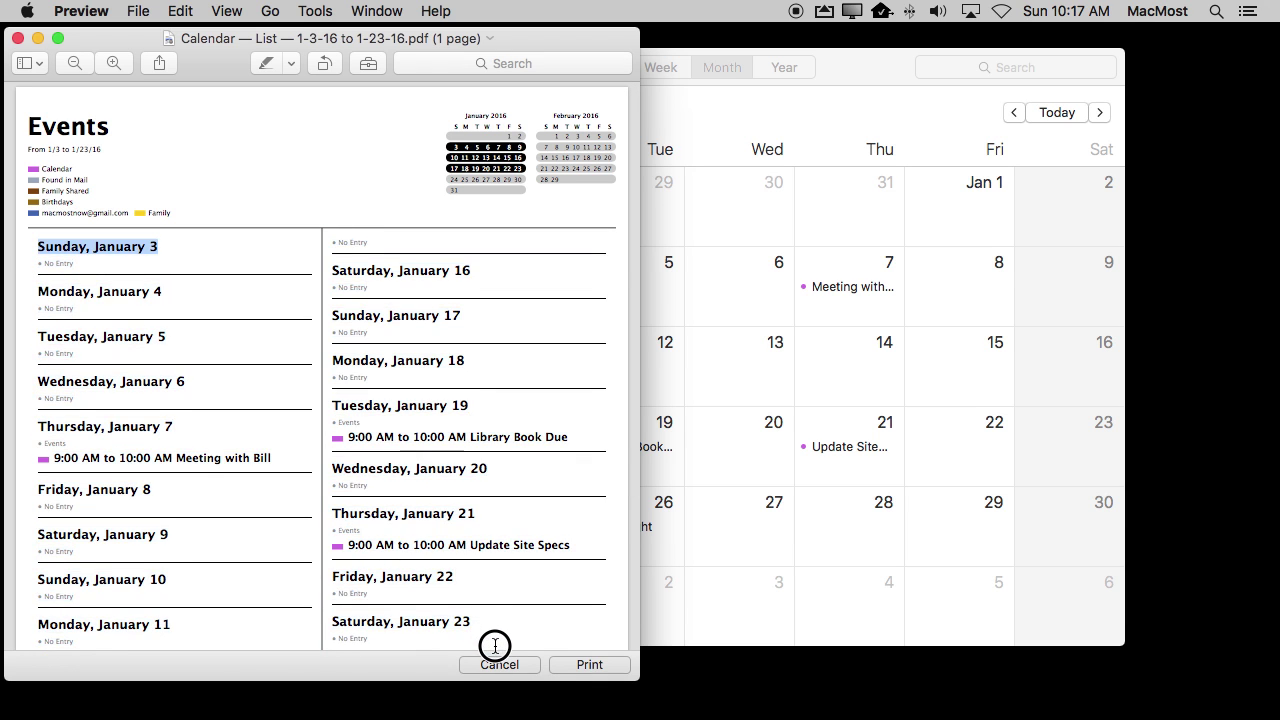
left_click_drag(485, 630, 485, 638)
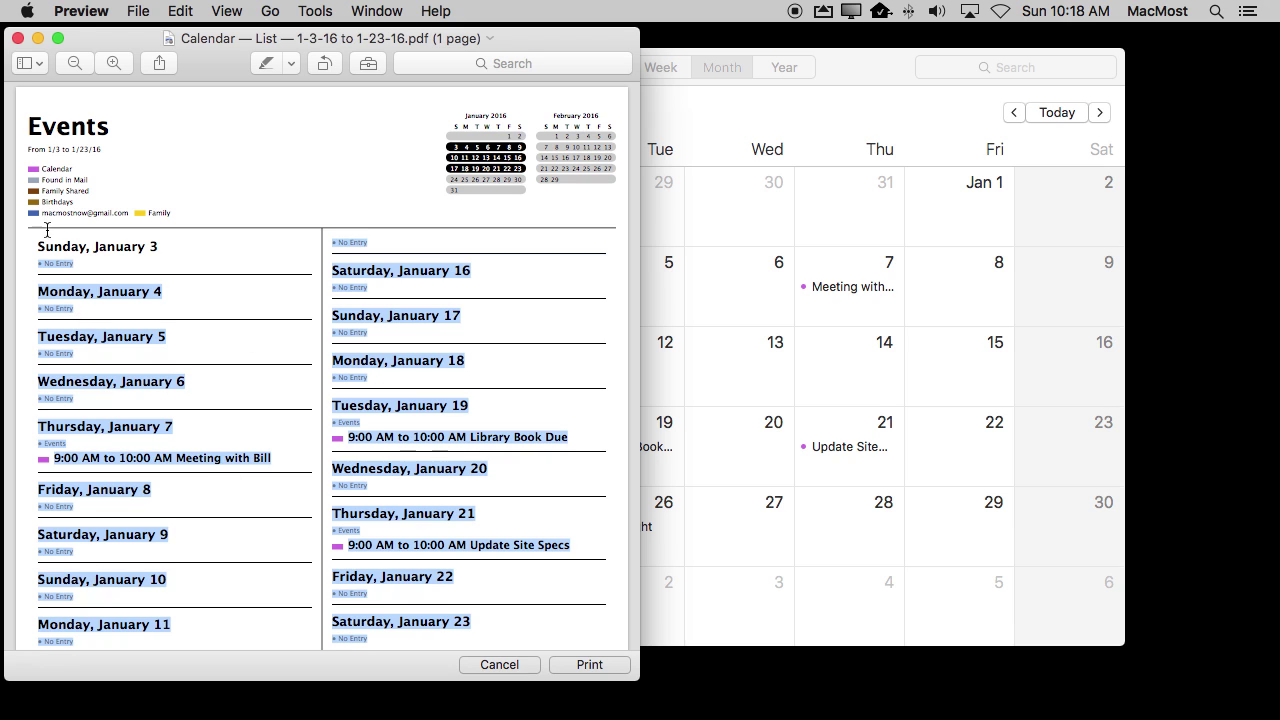
Select the January 16, 17 and 19 entries one at a time in the PDF
left_click(355, 277)
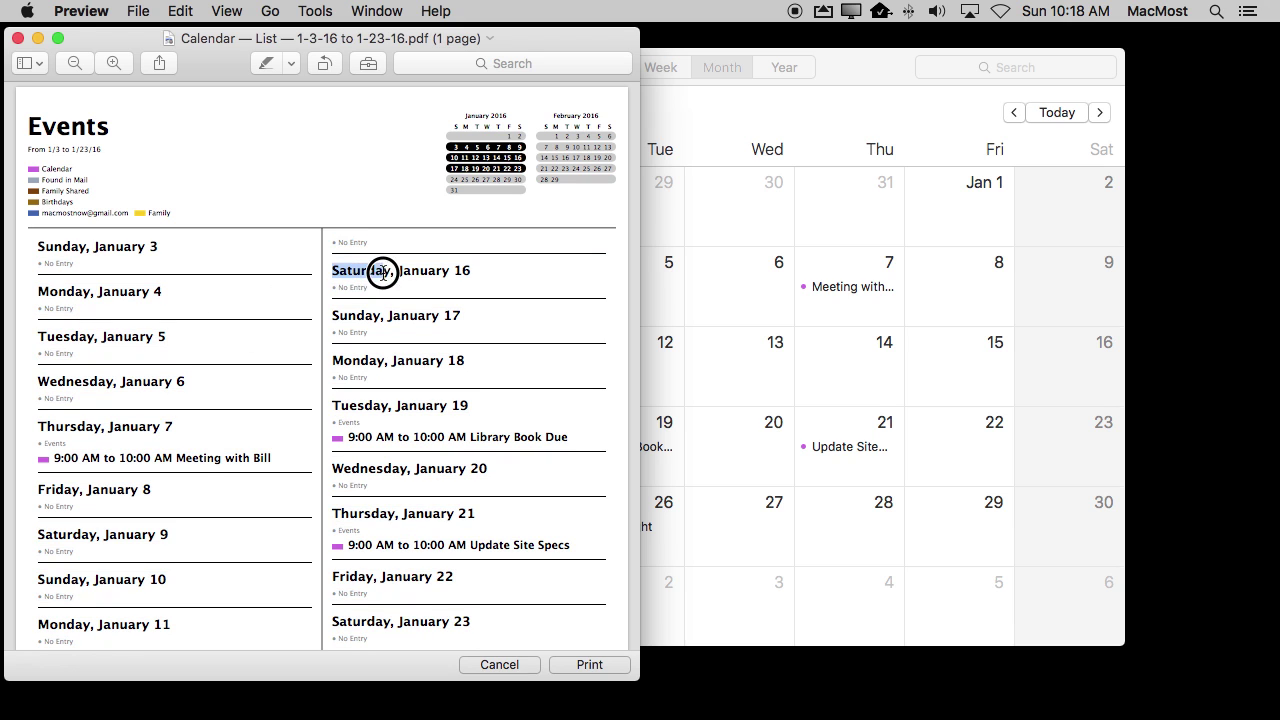
left_click_drag(383, 272, 400, 289)
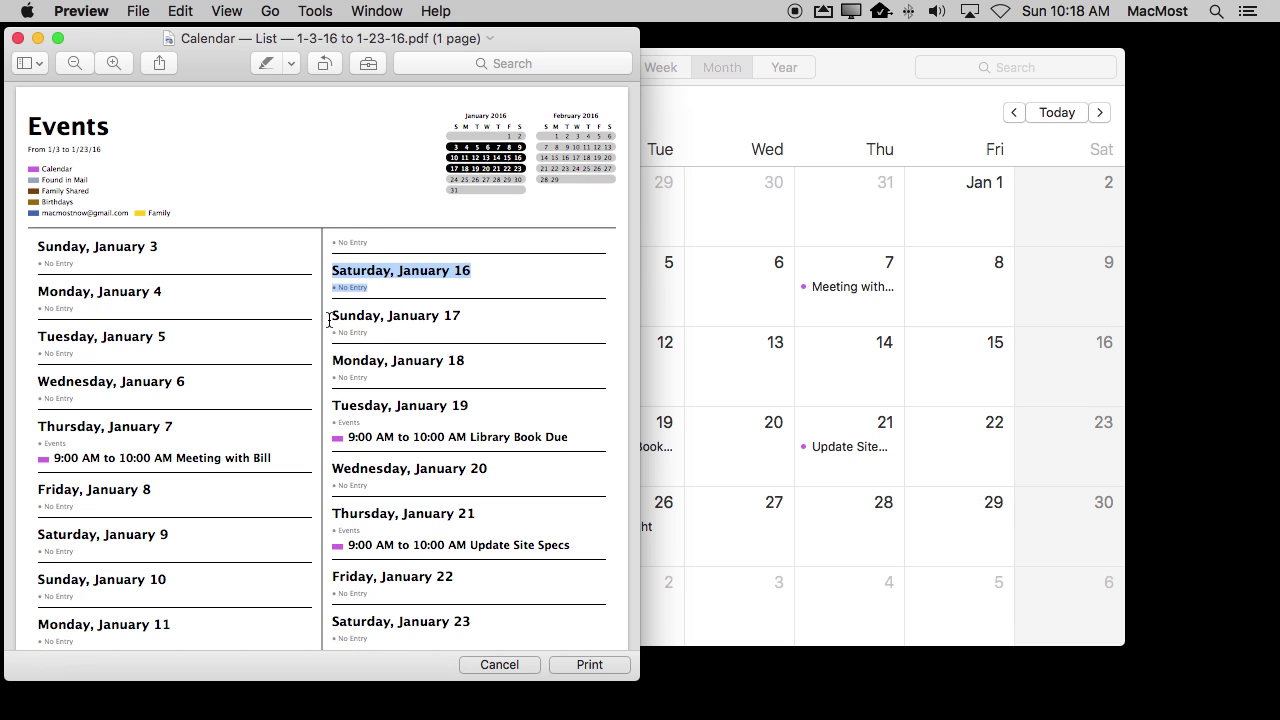
left_click_drag(329, 319, 441, 344)
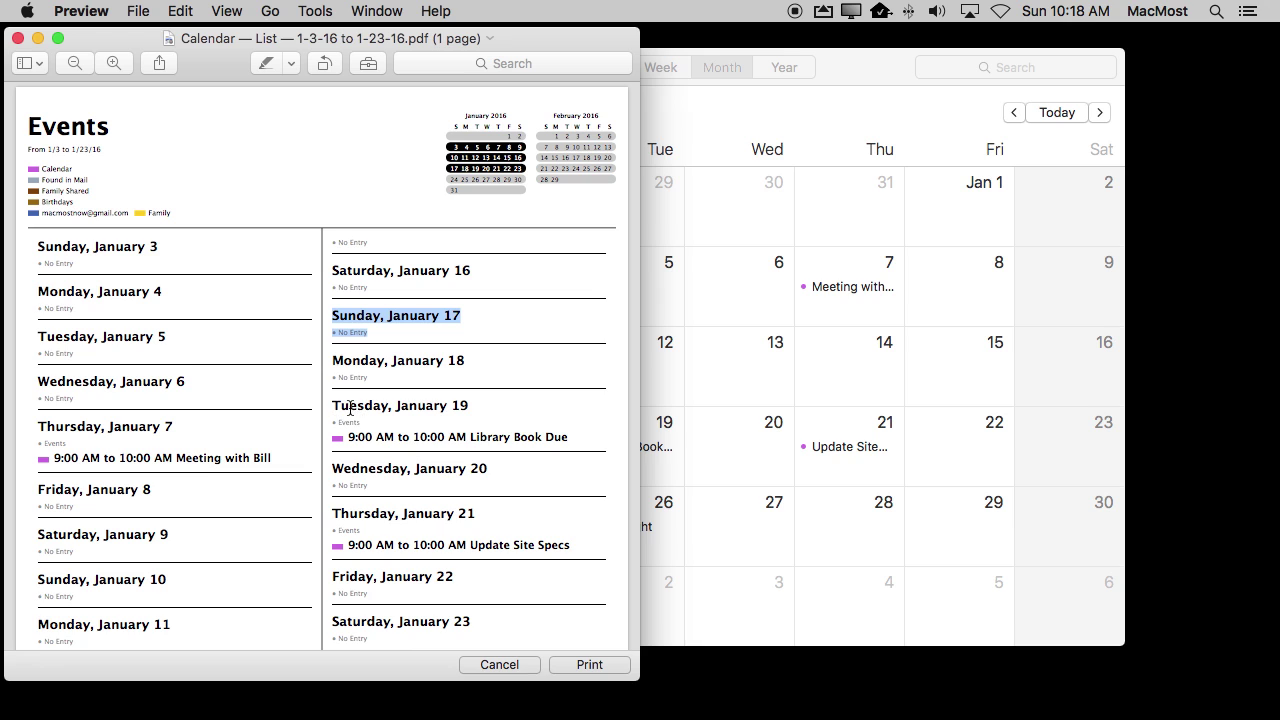
mouse_move(337, 406)
left_mouse_down()
mouse_move(367, 423)
mouse_move(592, 435)
left_mouse_up()
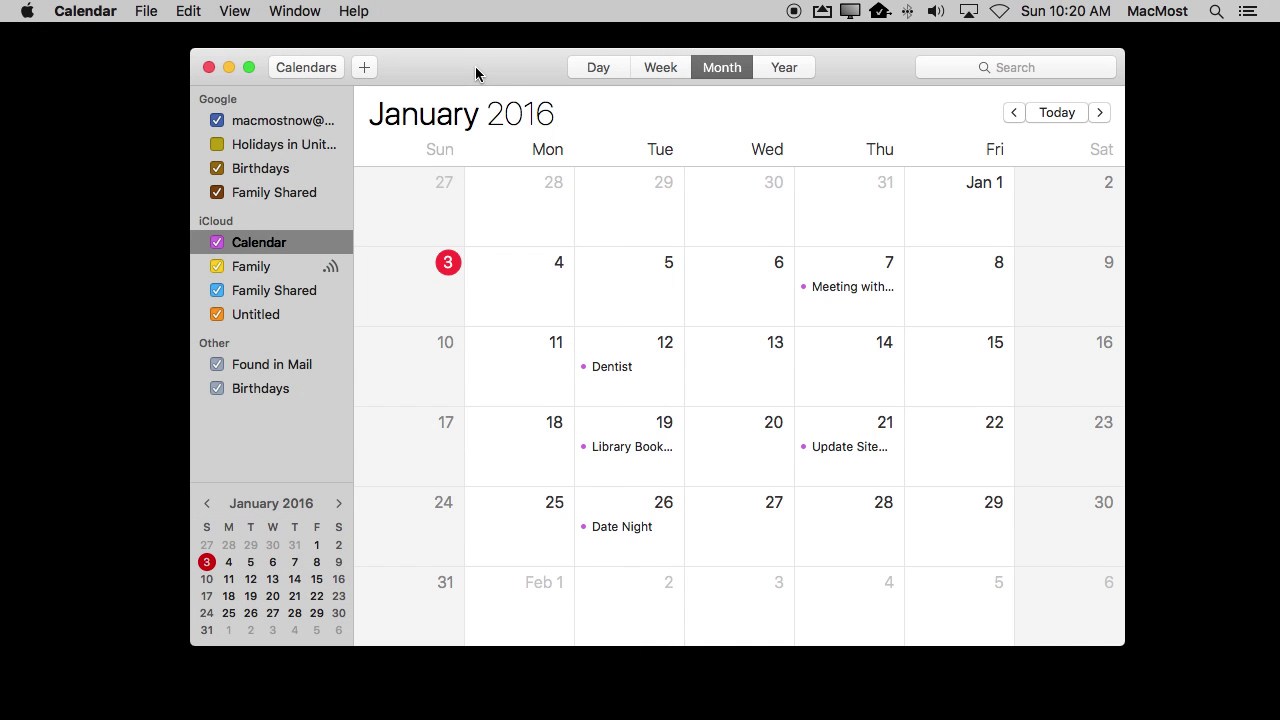
Select the January 7, 19 and 21 events, then select every January event with Command-A
left_click(850, 287)
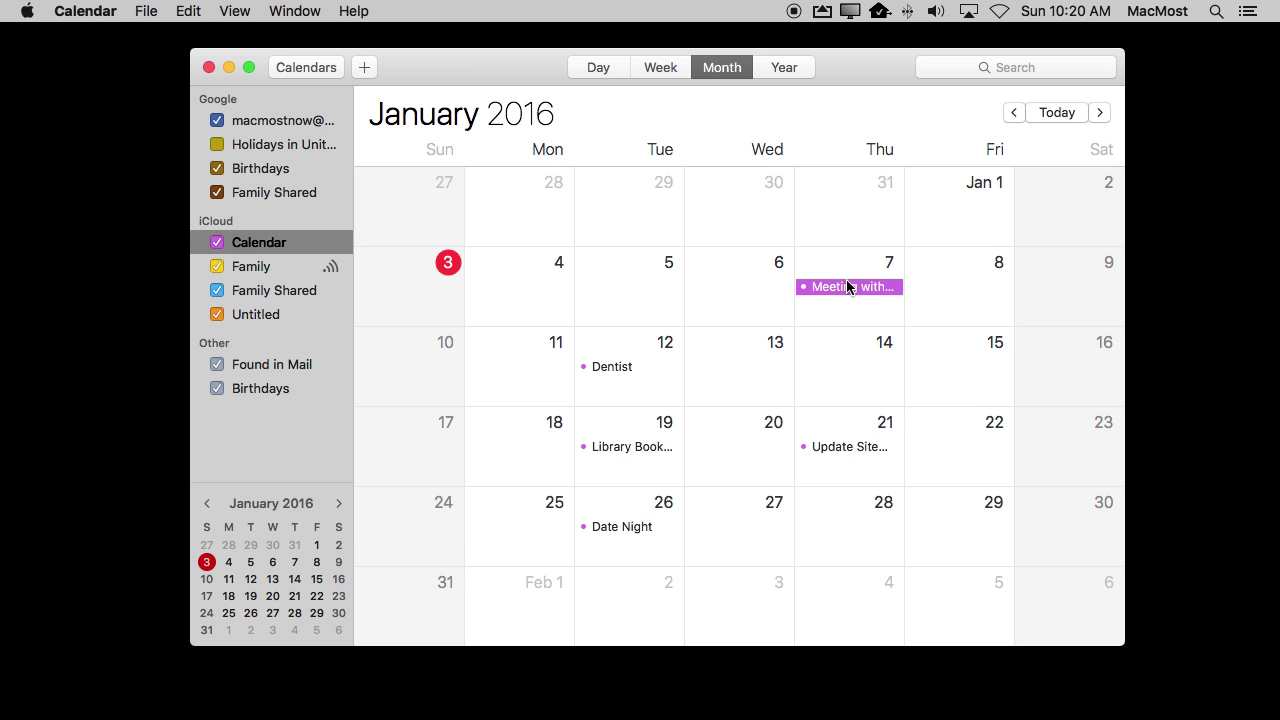
left_click(610, 447, "super")
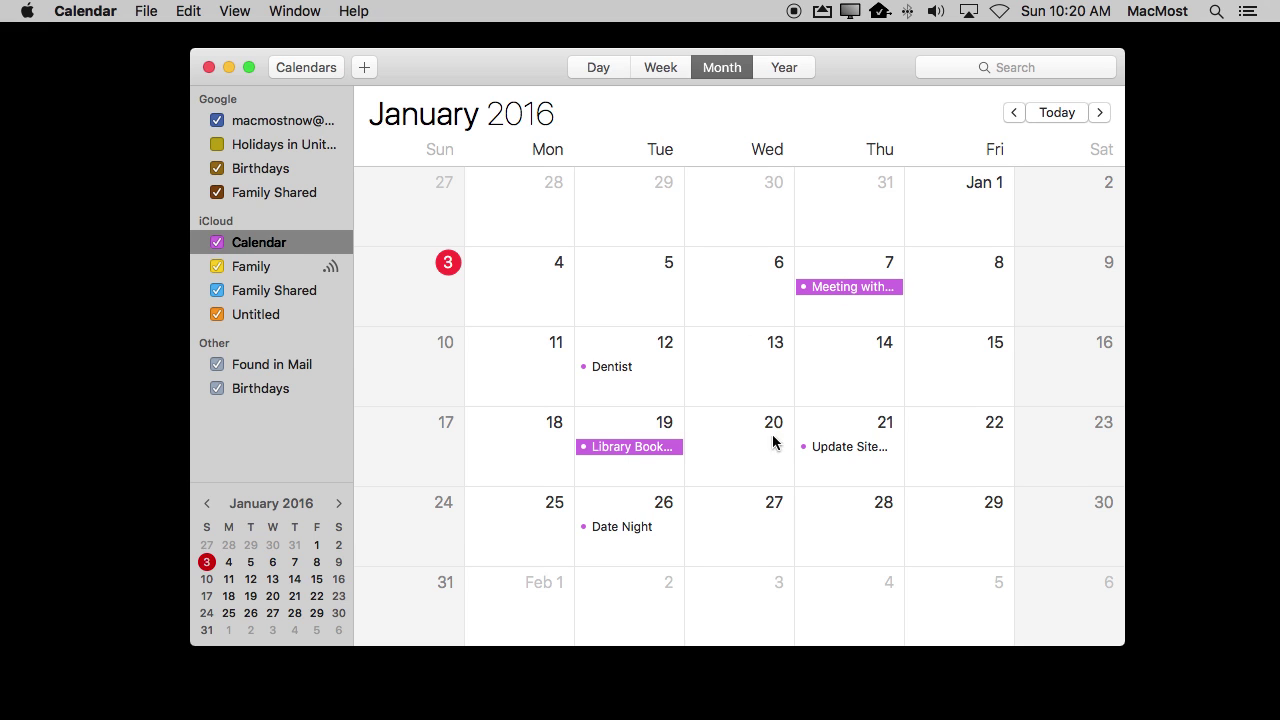
left_click(859, 446, "super")
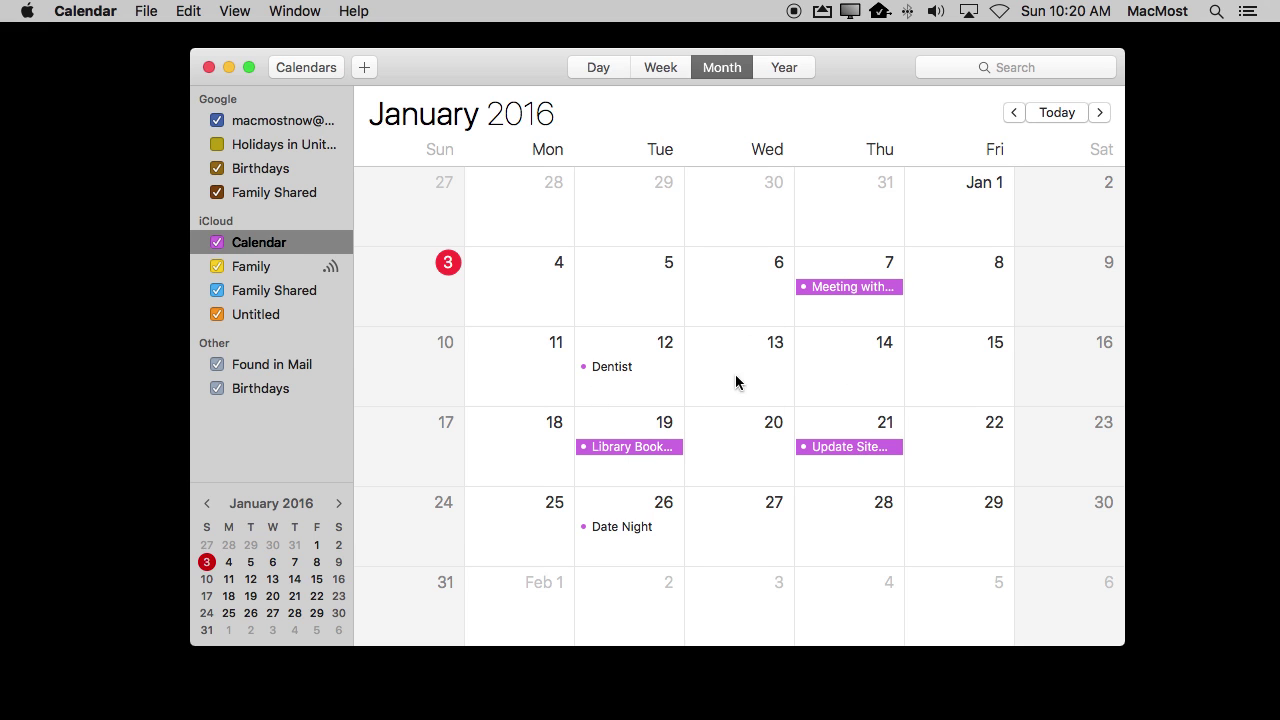
left_click(712, 397)
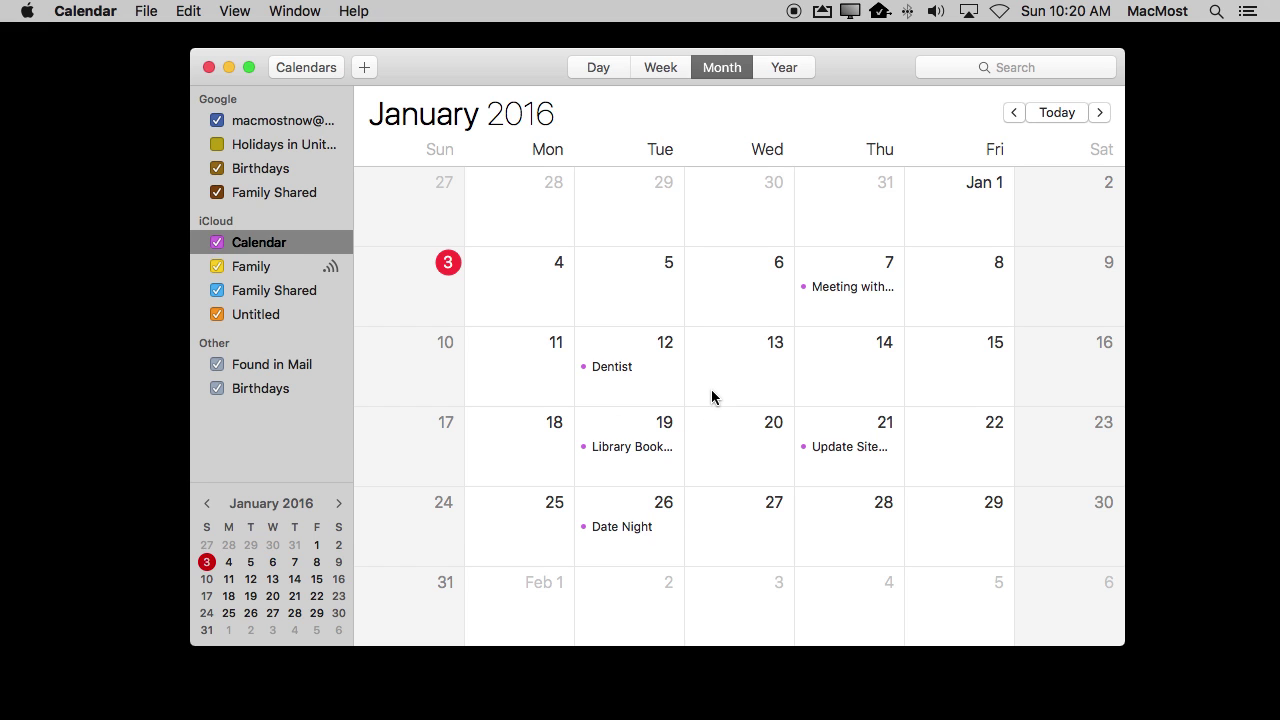
key("super+a")
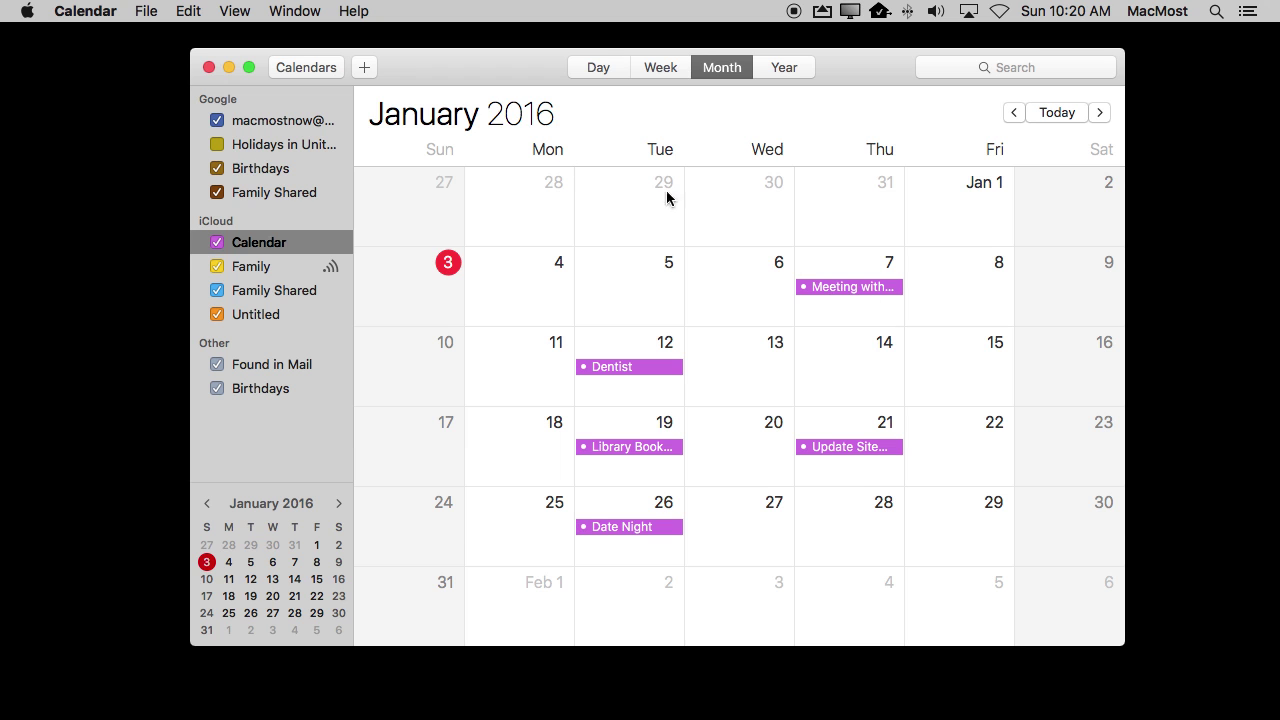
Print only the selected events as a list, without mini calendars or calendar keys
left_click(147, 11)
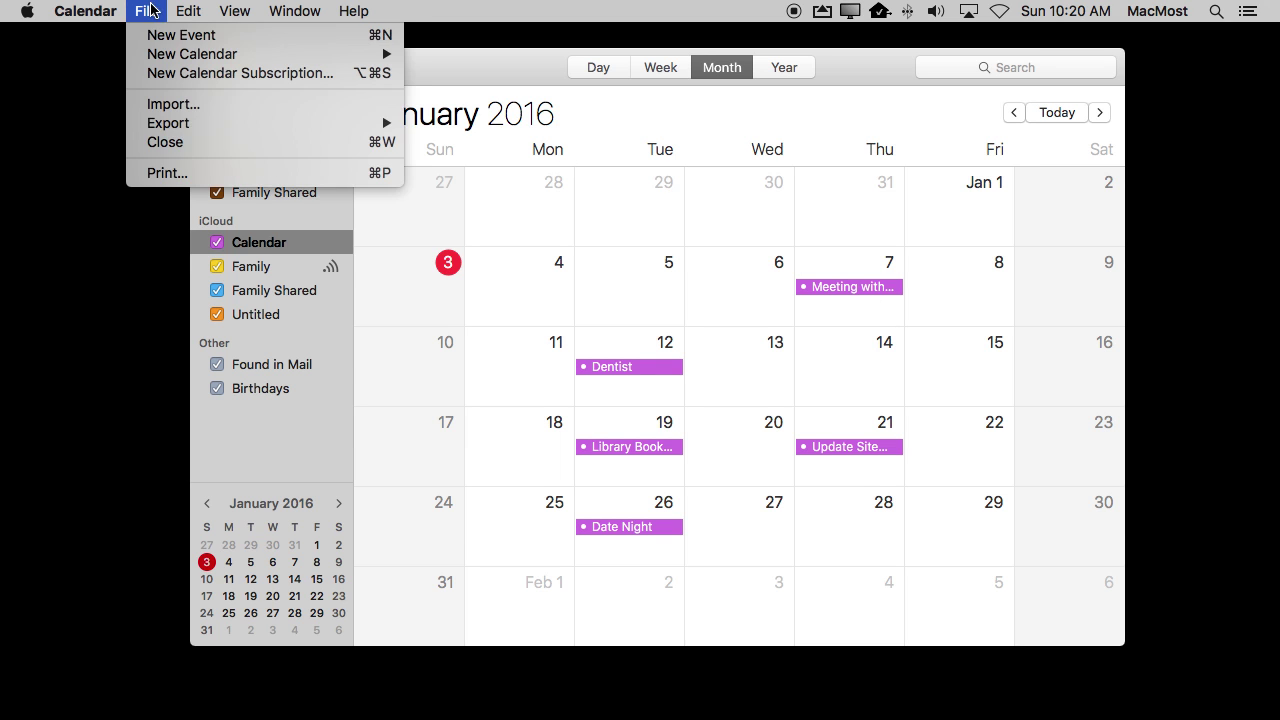
left_click(186, 176)
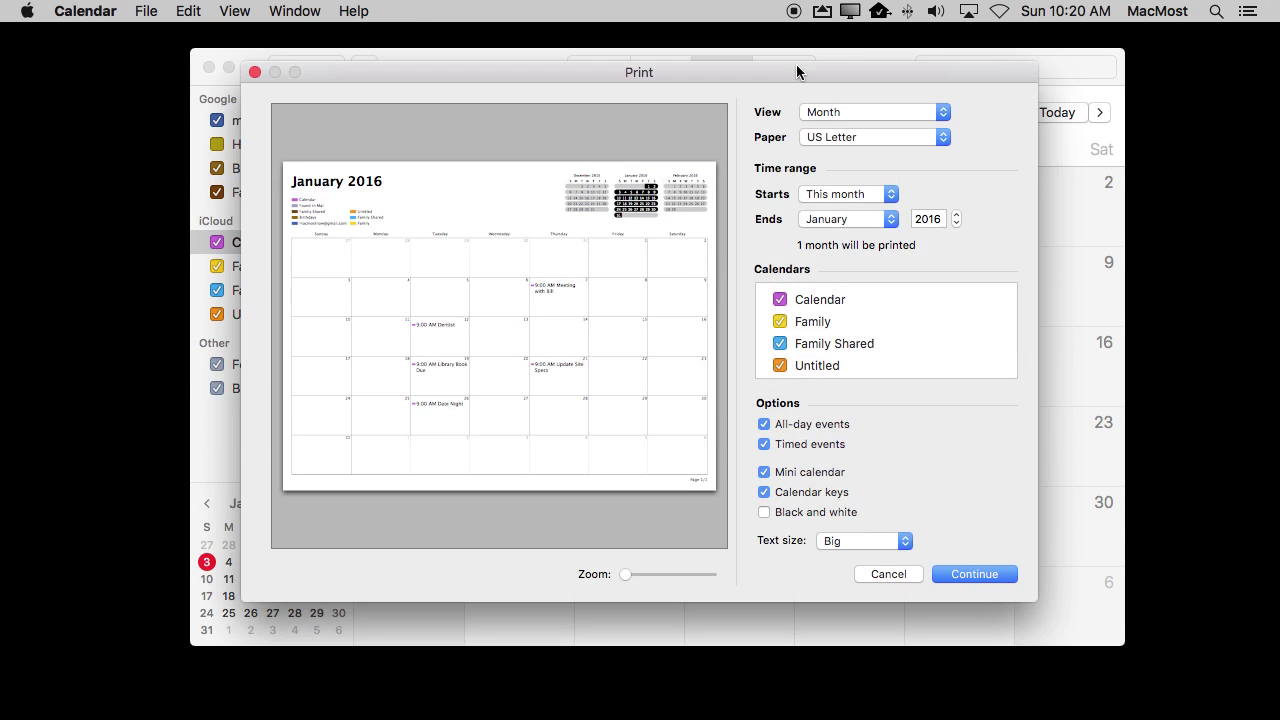
left_click(835, 113)
left_click(842, 143)
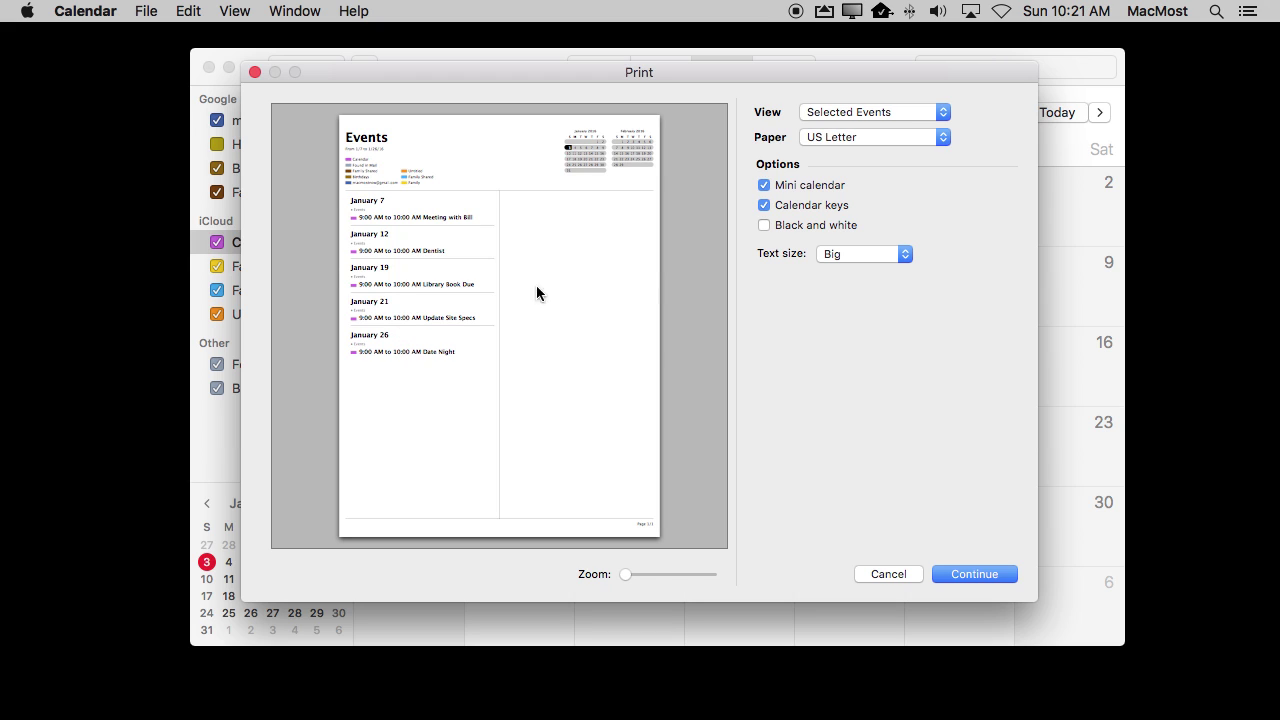
left_click(797, 186)
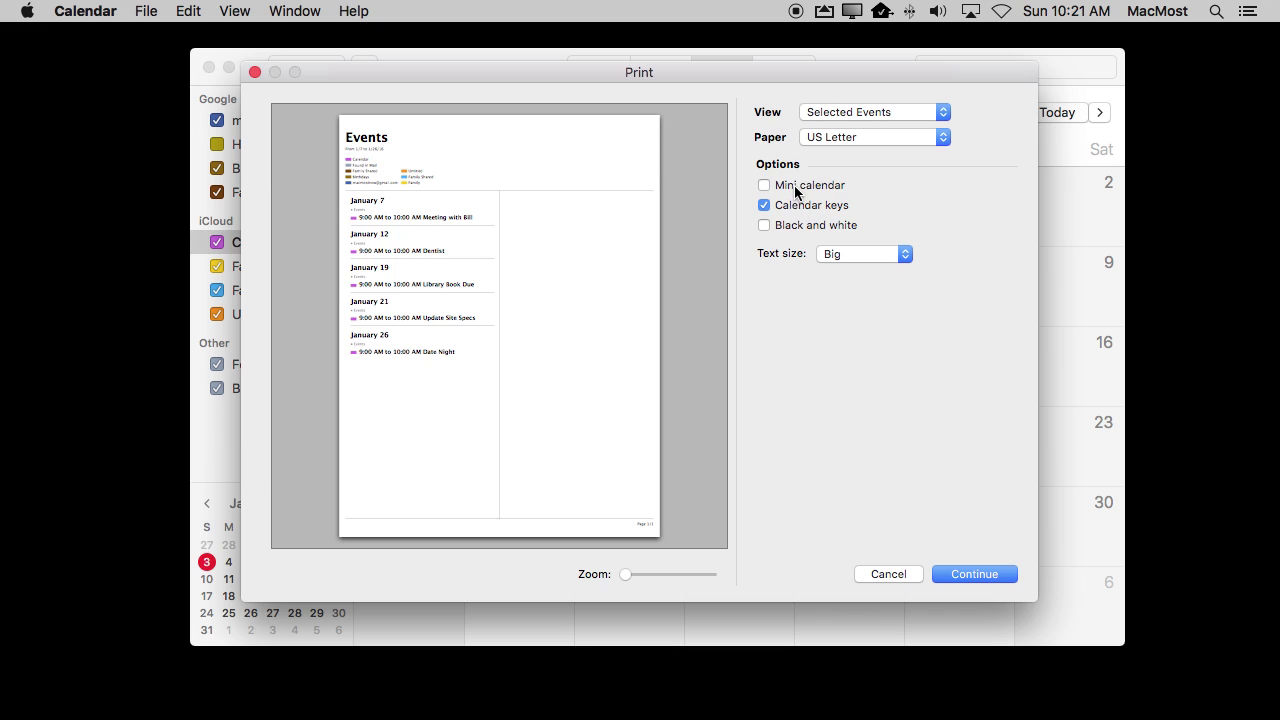
left_click(799, 206)
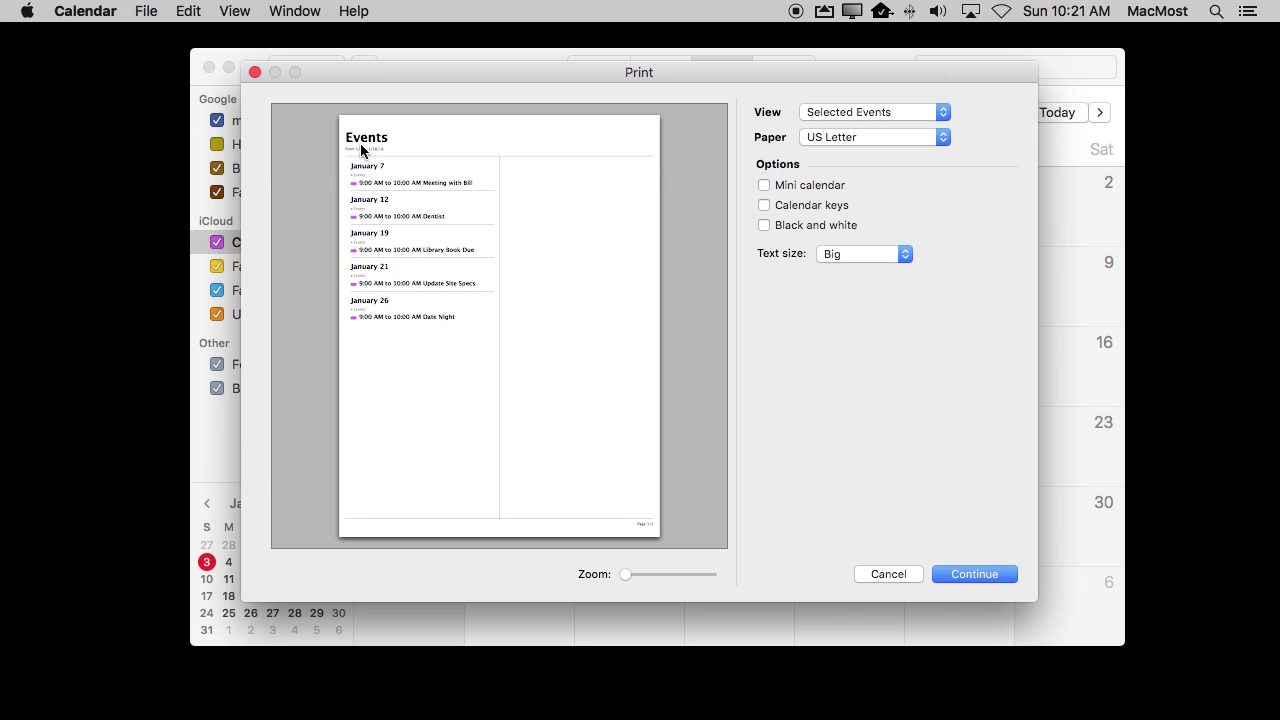
left_click(993, 573)
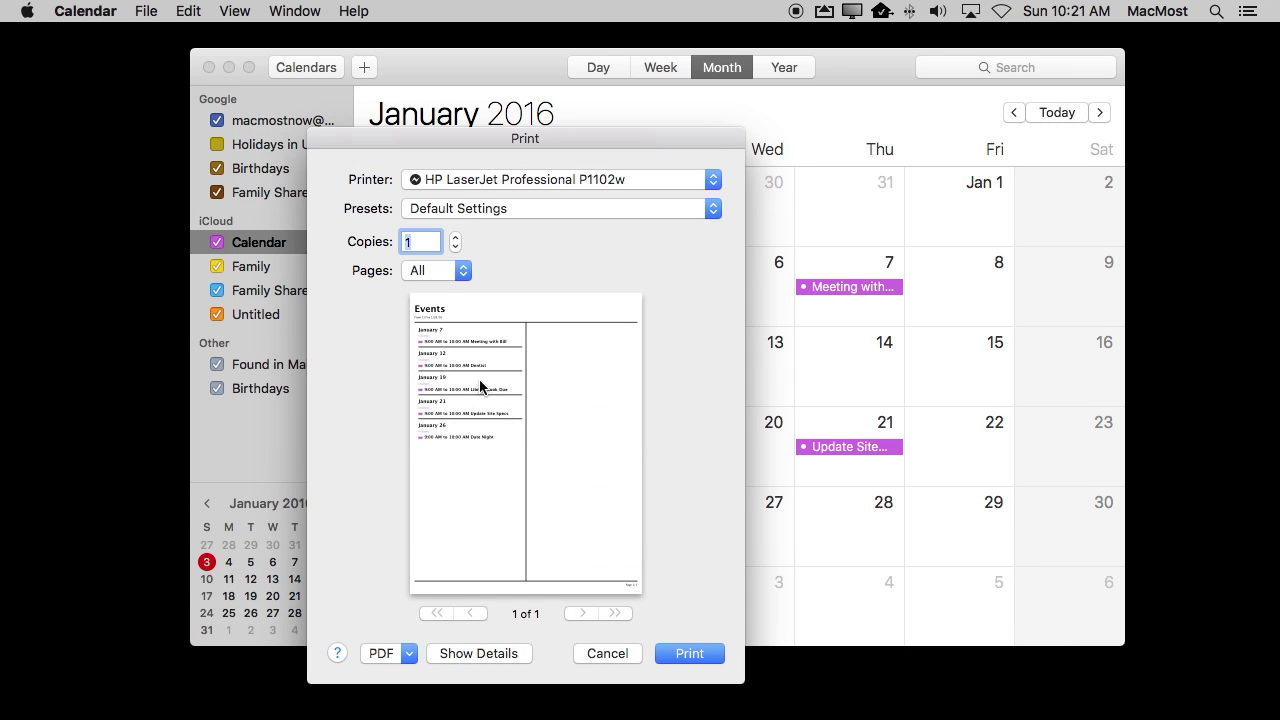
Open the five-event list as a PDF in Preview and copy all its text
left_click(388, 653)
left_click(411, 457)
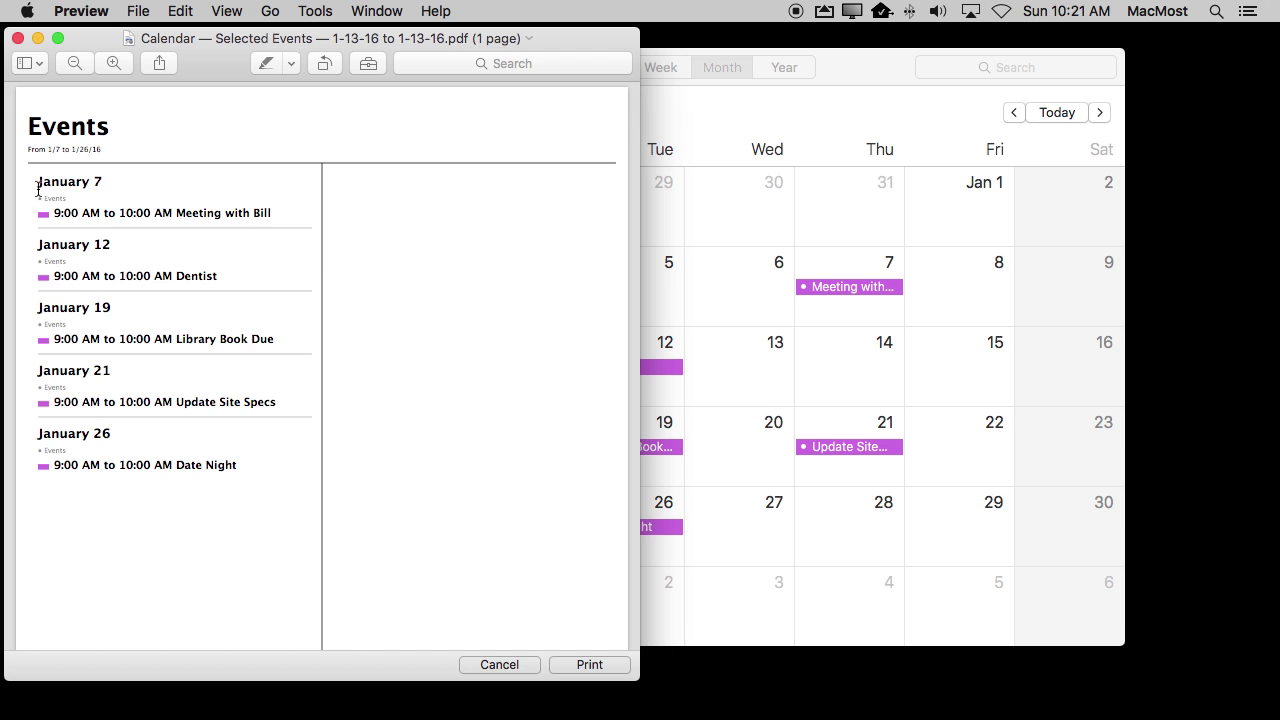
left_click_drag(38, 190, 274, 472)
key("super+c")
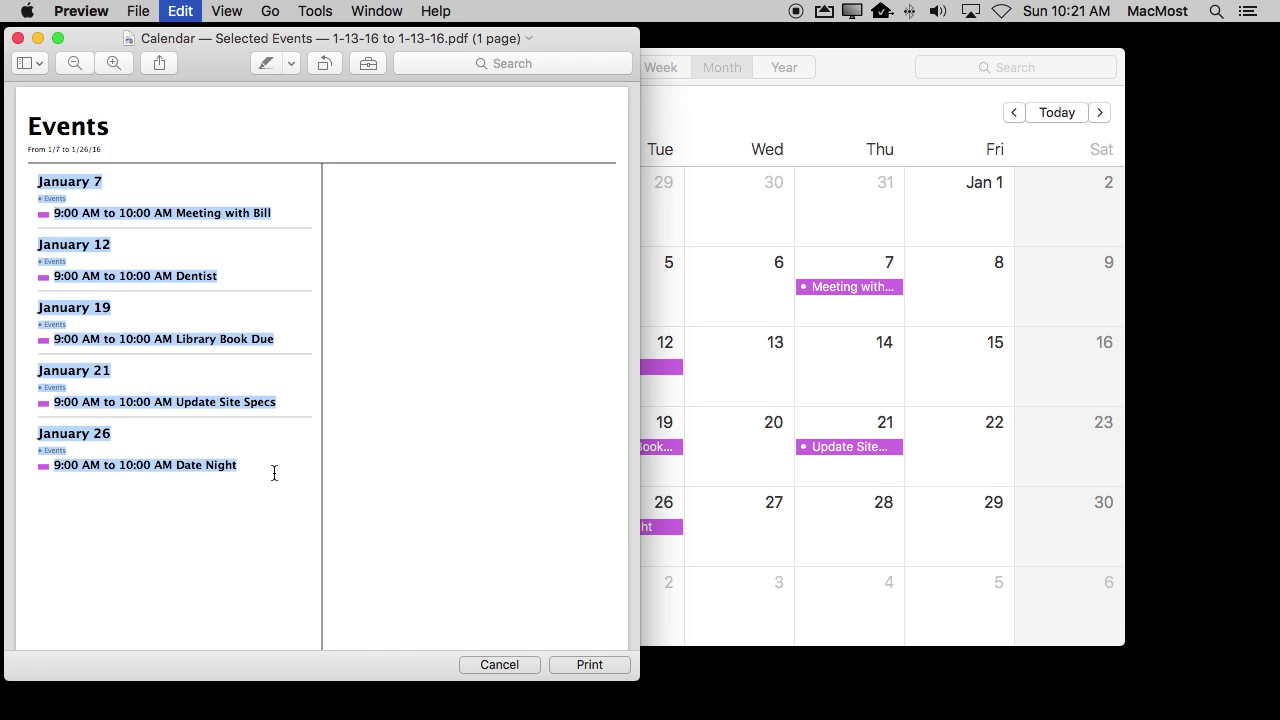
mouse_move(662, 710)
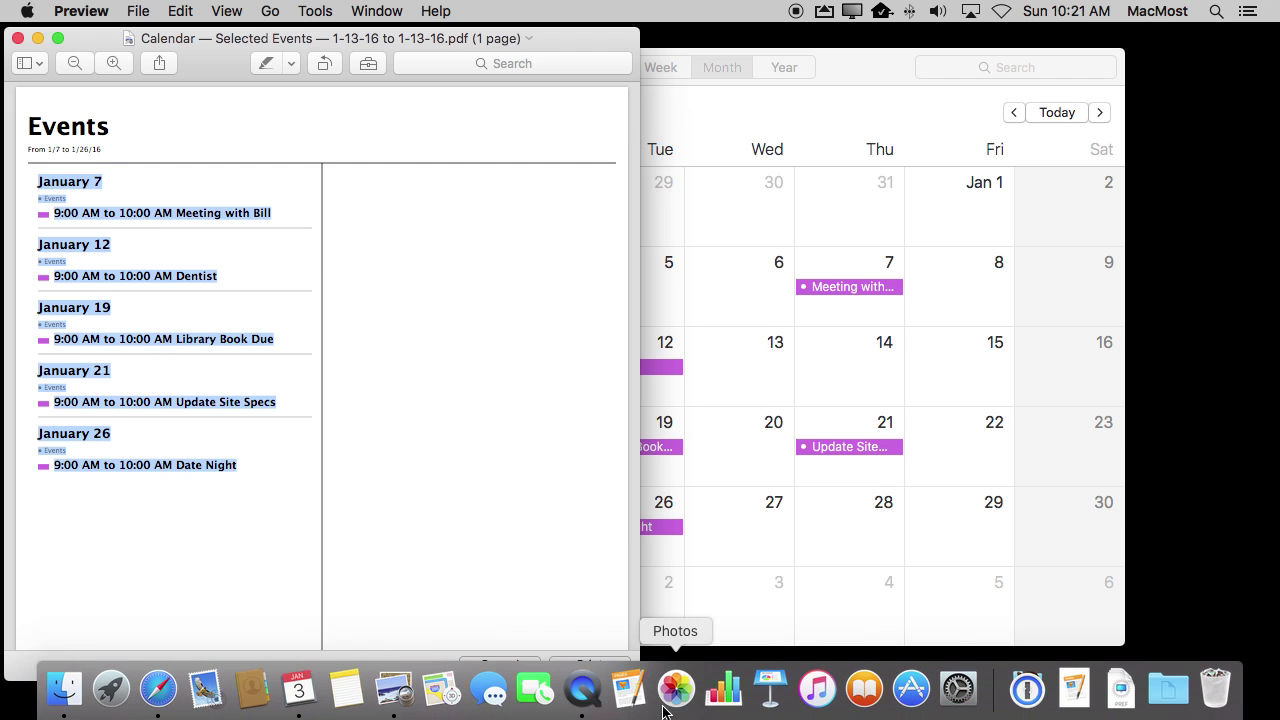
key("super+space")
Paste the event list into a new TextEdit document and add blank lines between entries
type("text")
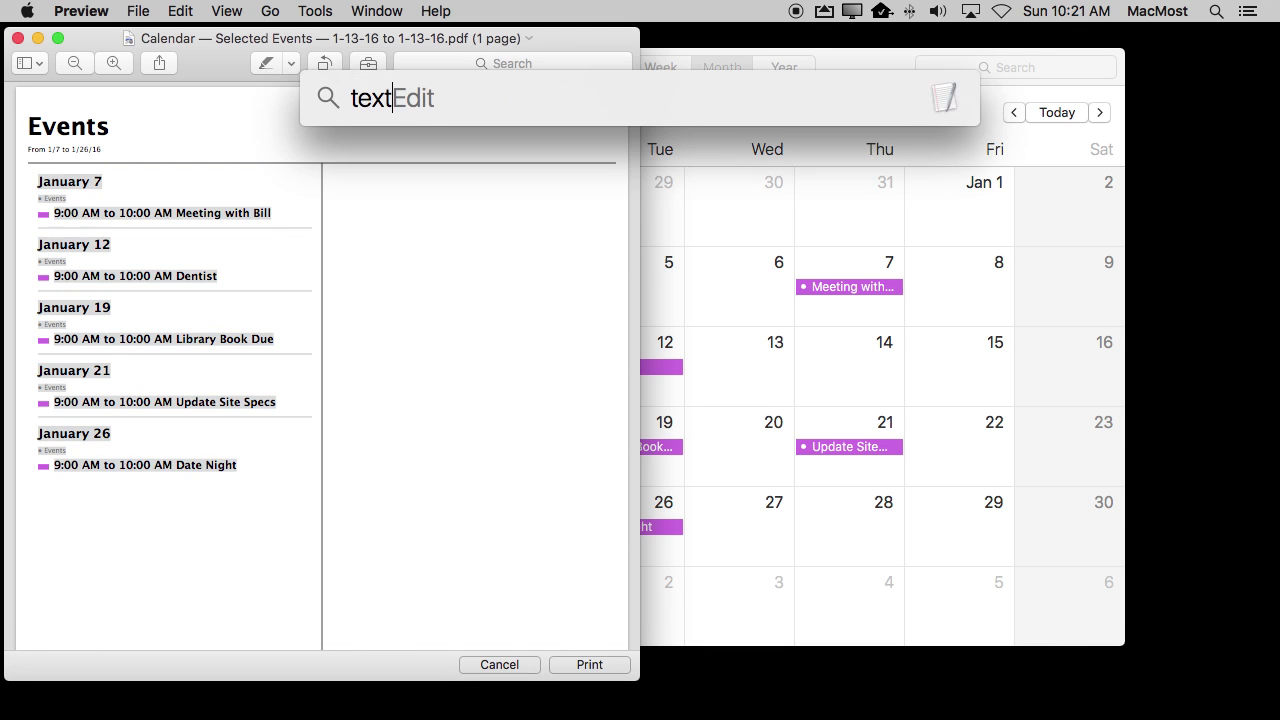
key("Return")
key("super+v")
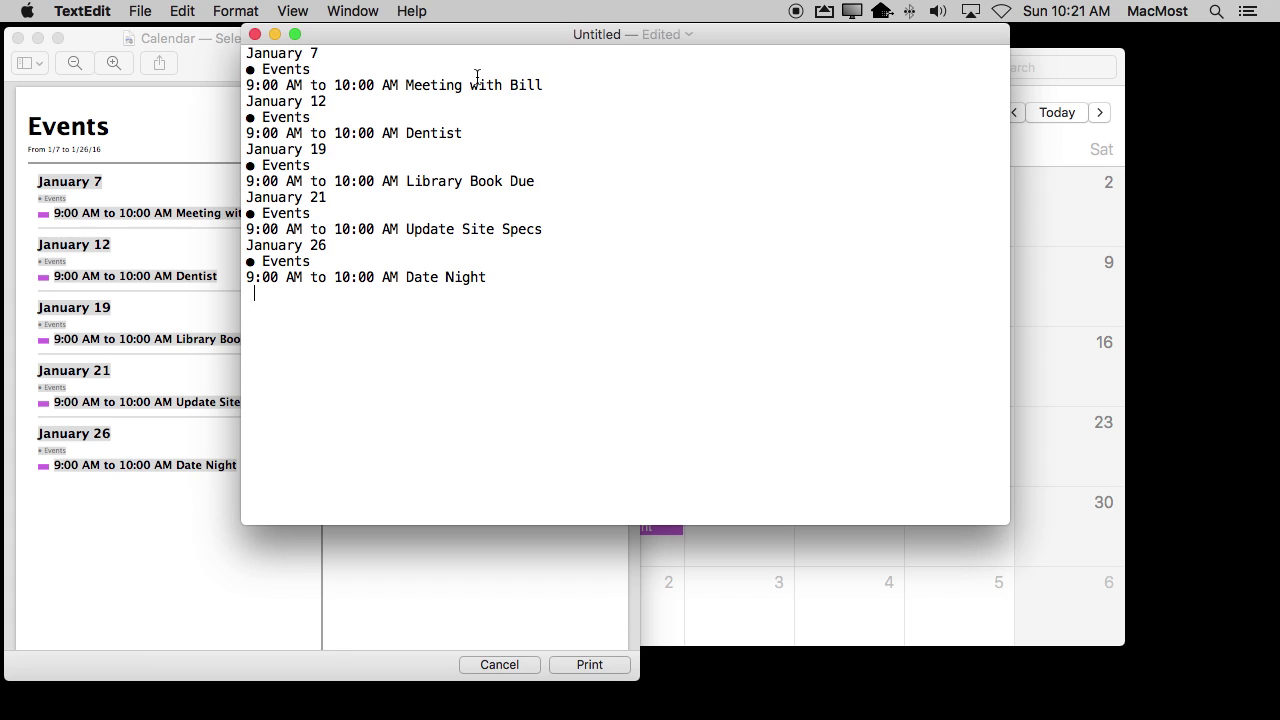
left_click(563, 84)
key("Return")
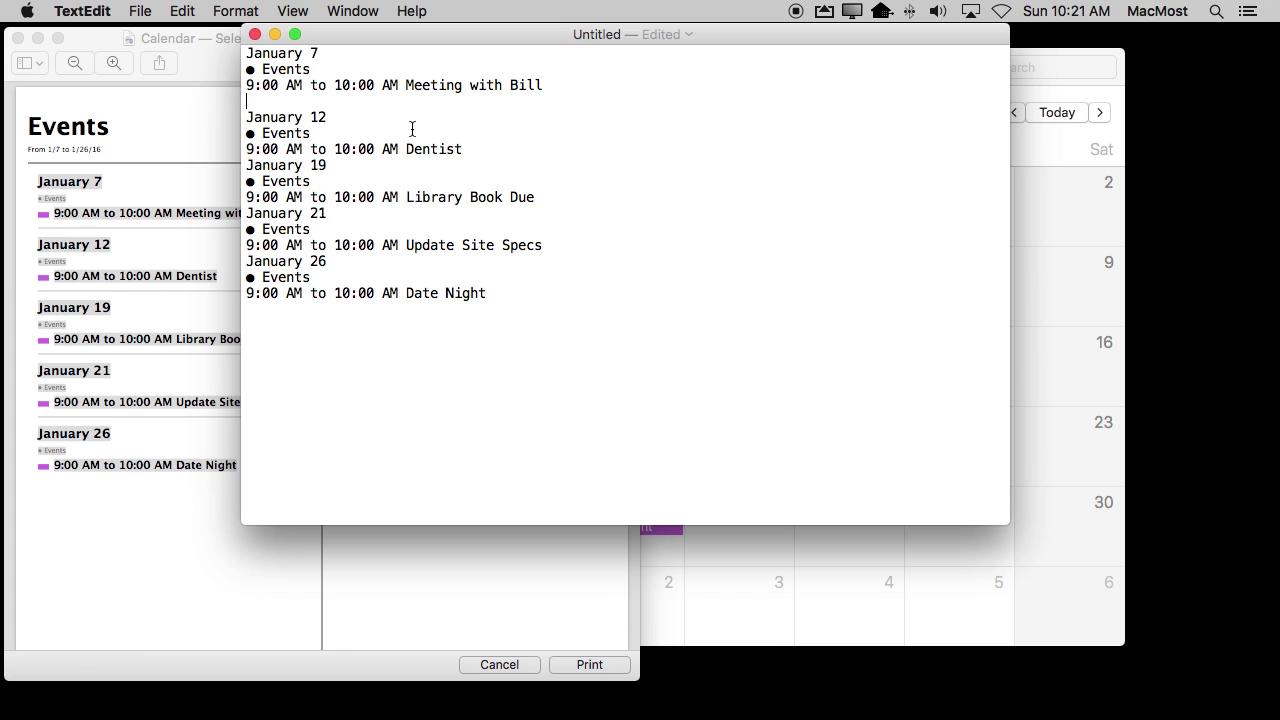
left_click(493, 148)
key("Return")
key("Return")
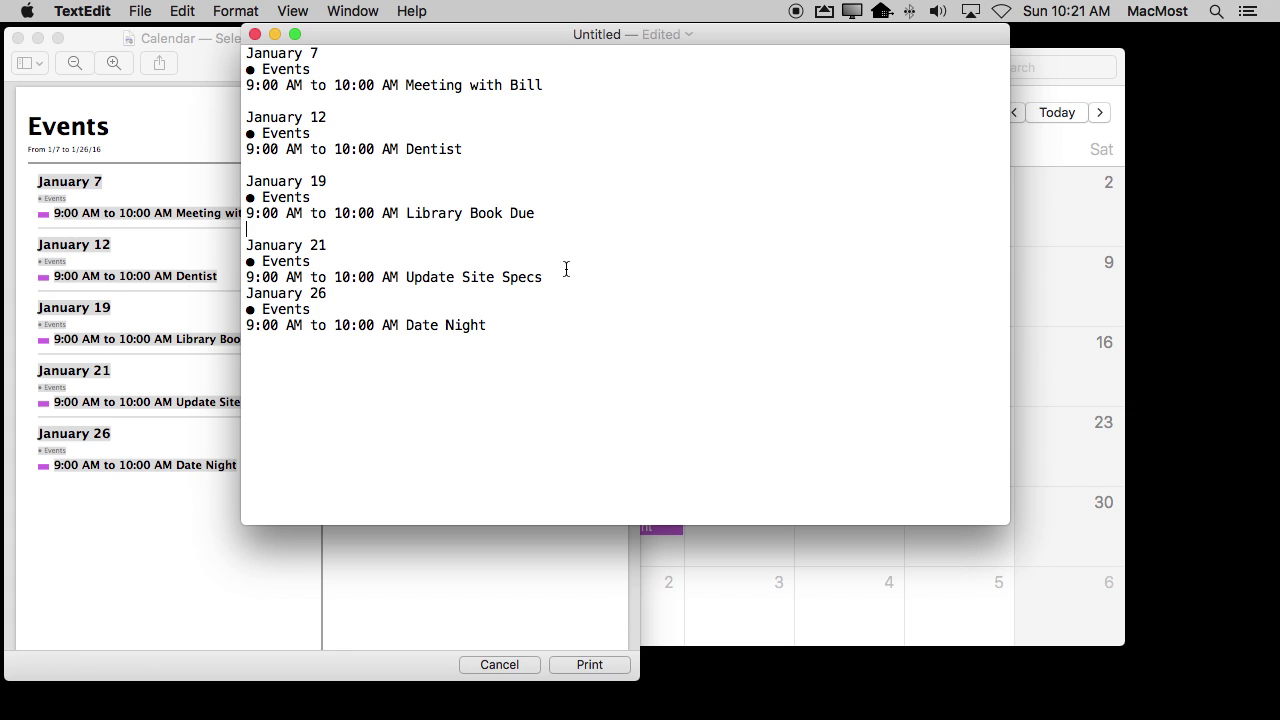
left_click(570, 273)
key("Return")
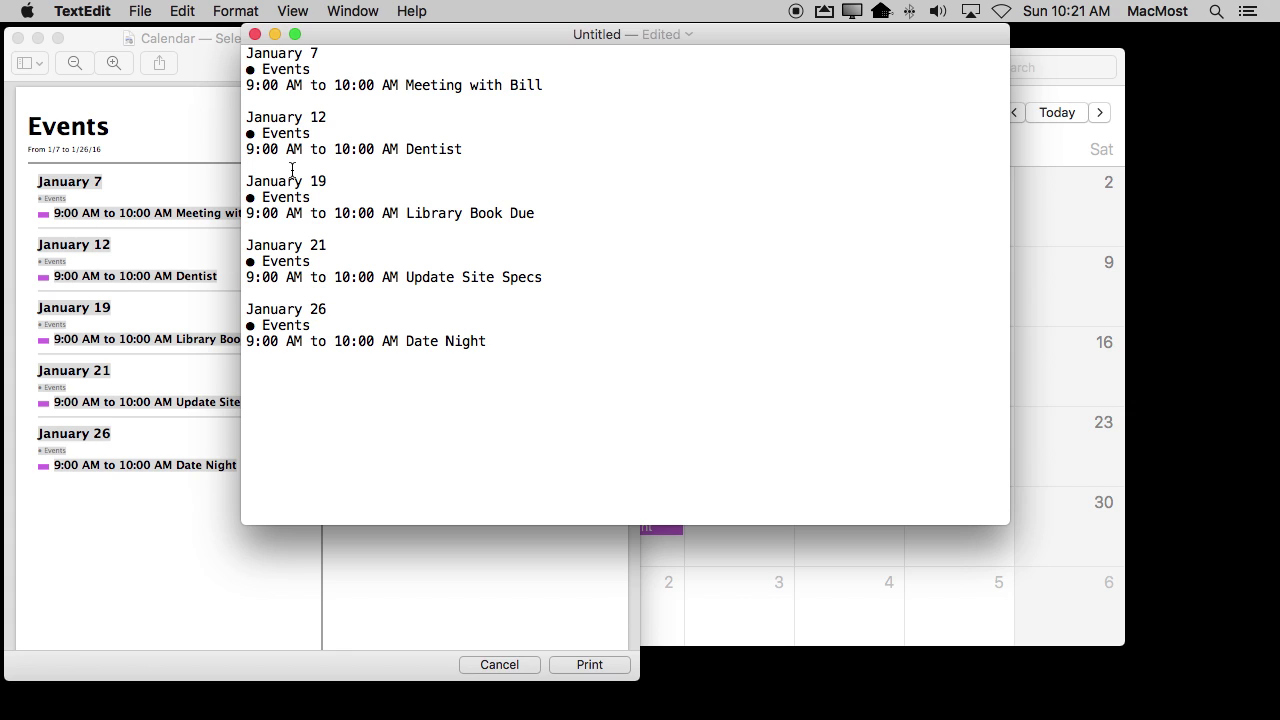
Delete the ● Events lines under January 7, 12, 19, 21 and 26
triple_click(246, 72)
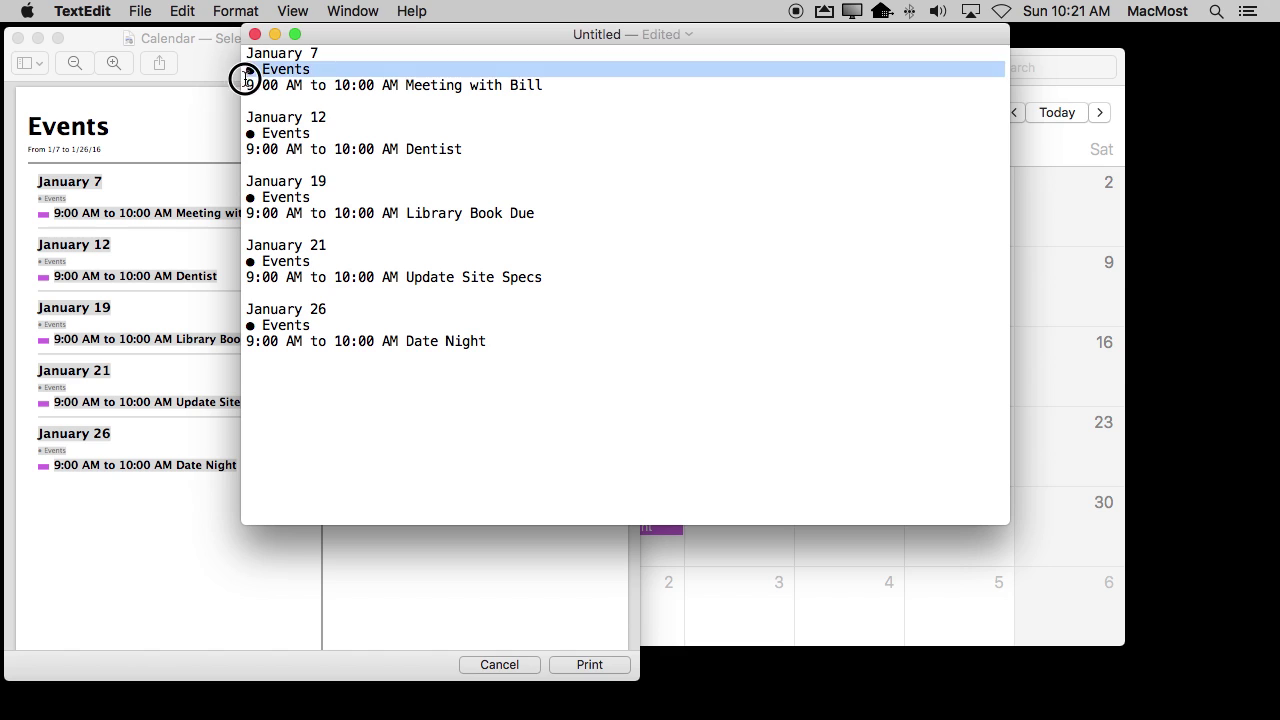
key("BackSpace")
triple_click(246, 118)
key("BackSpace")
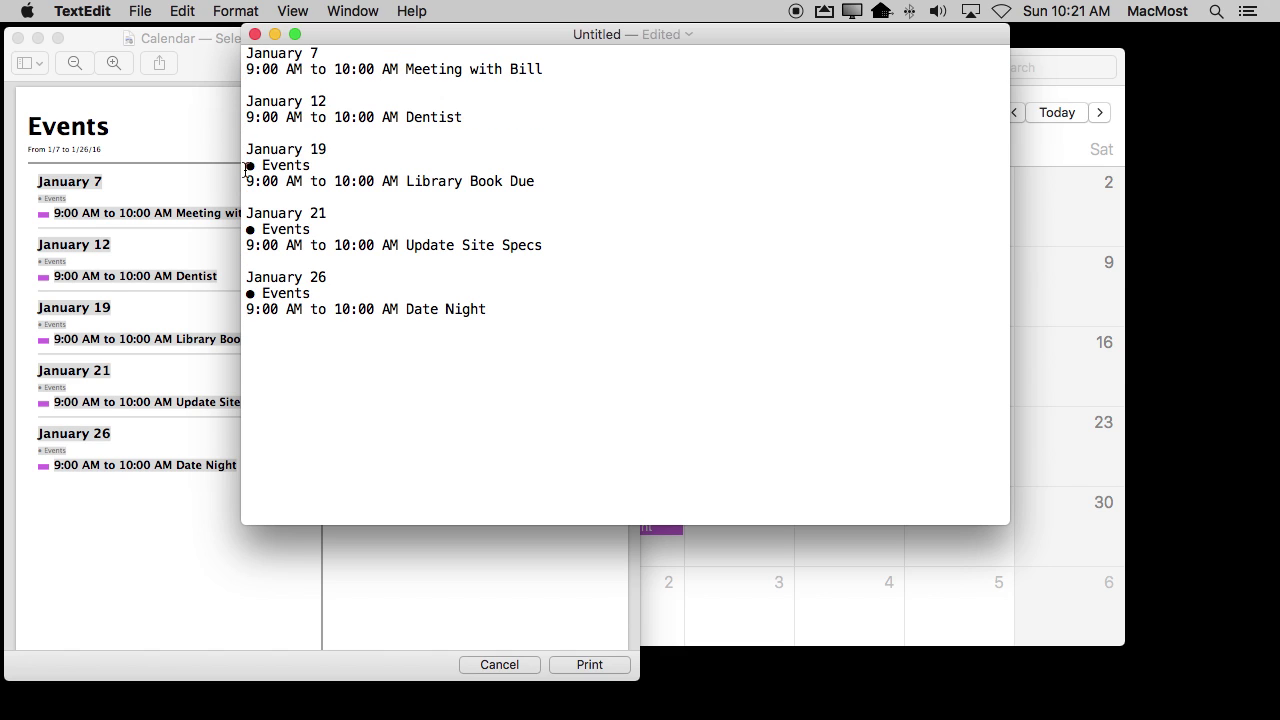
triple_click(245, 168)
key("BackSpace")
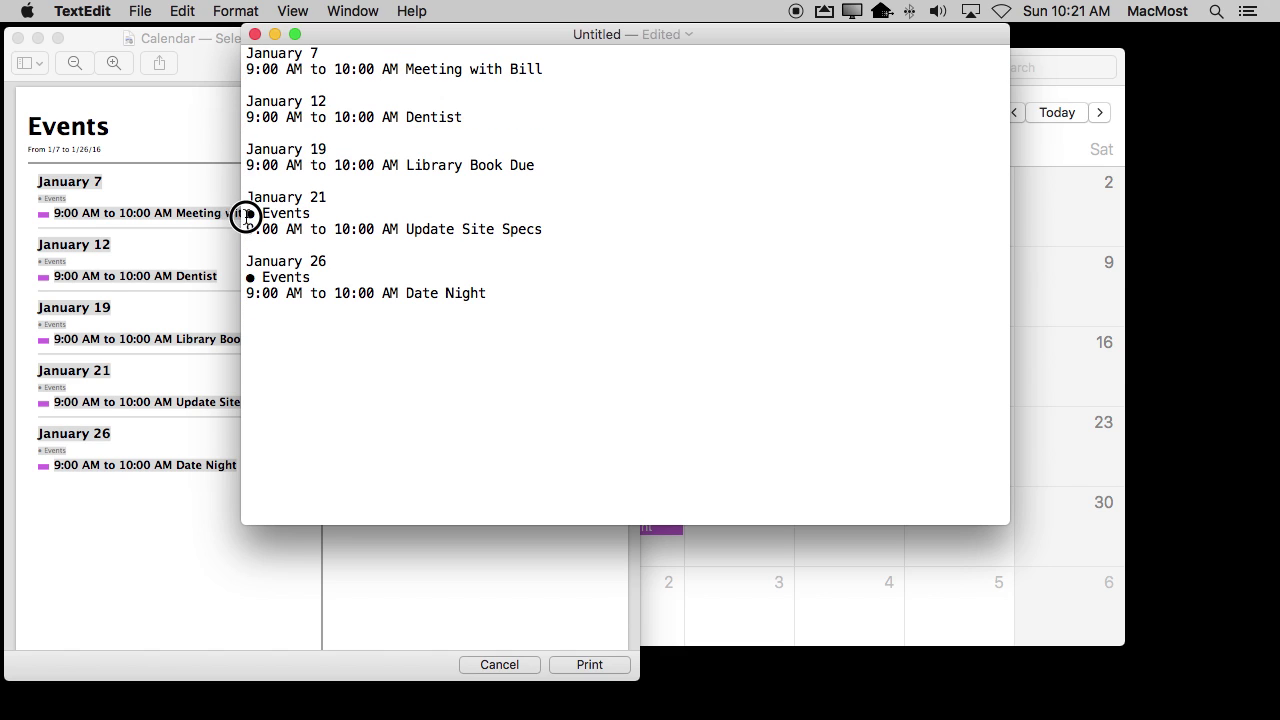
triple_click(247, 213)
key("BackSpace")
triple_click(246, 261)
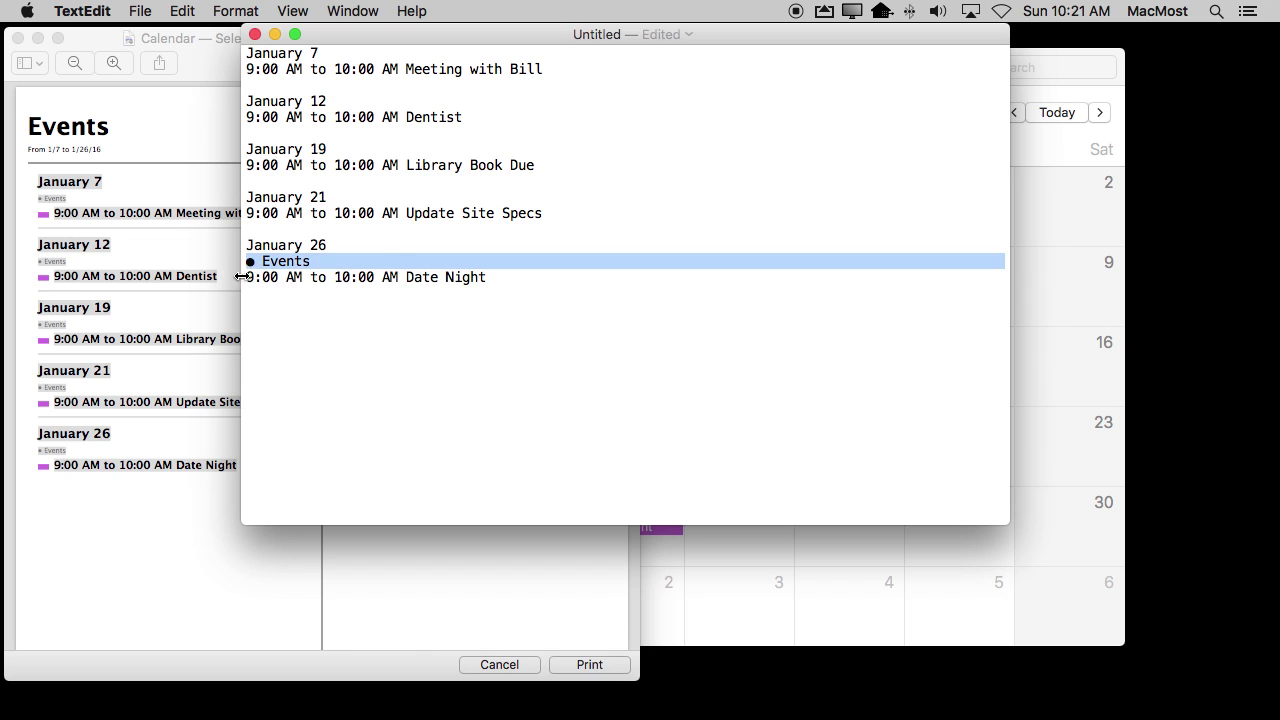
key("BackSpace")
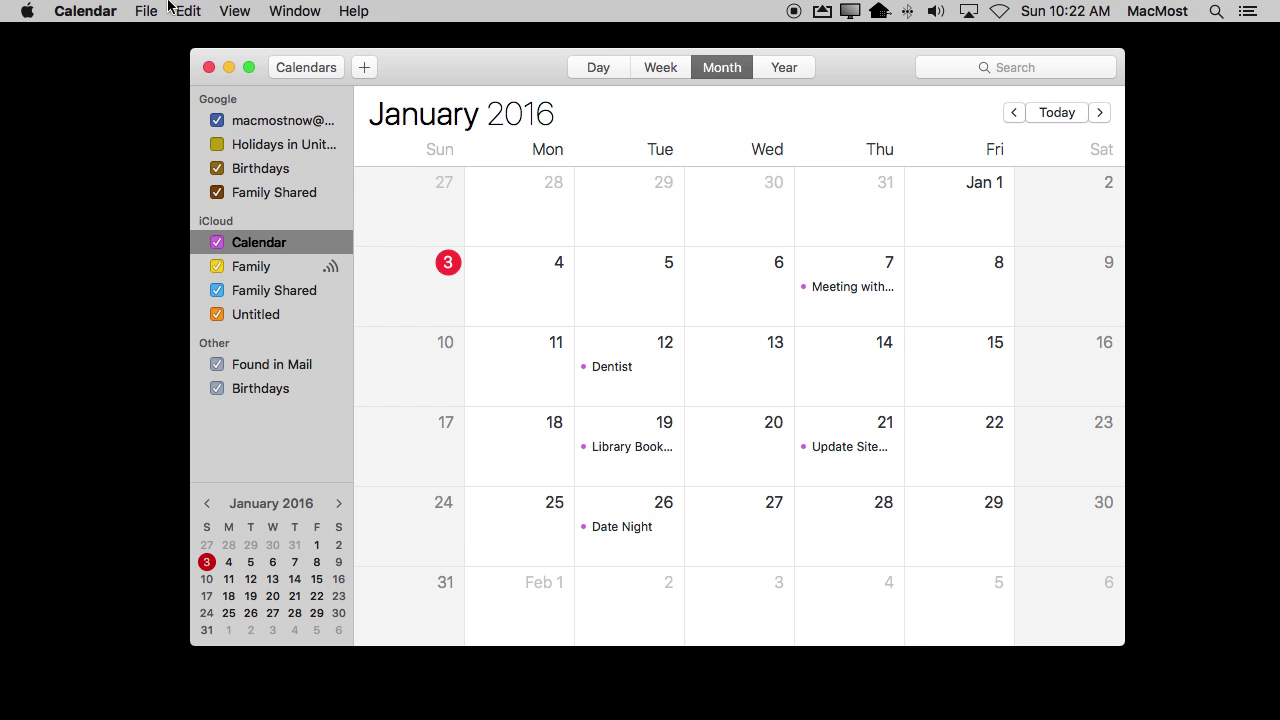
Open Calendar's print settings for the December 2015 month and include mini calendars
left_click(146, 11)
left_click(180, 177)
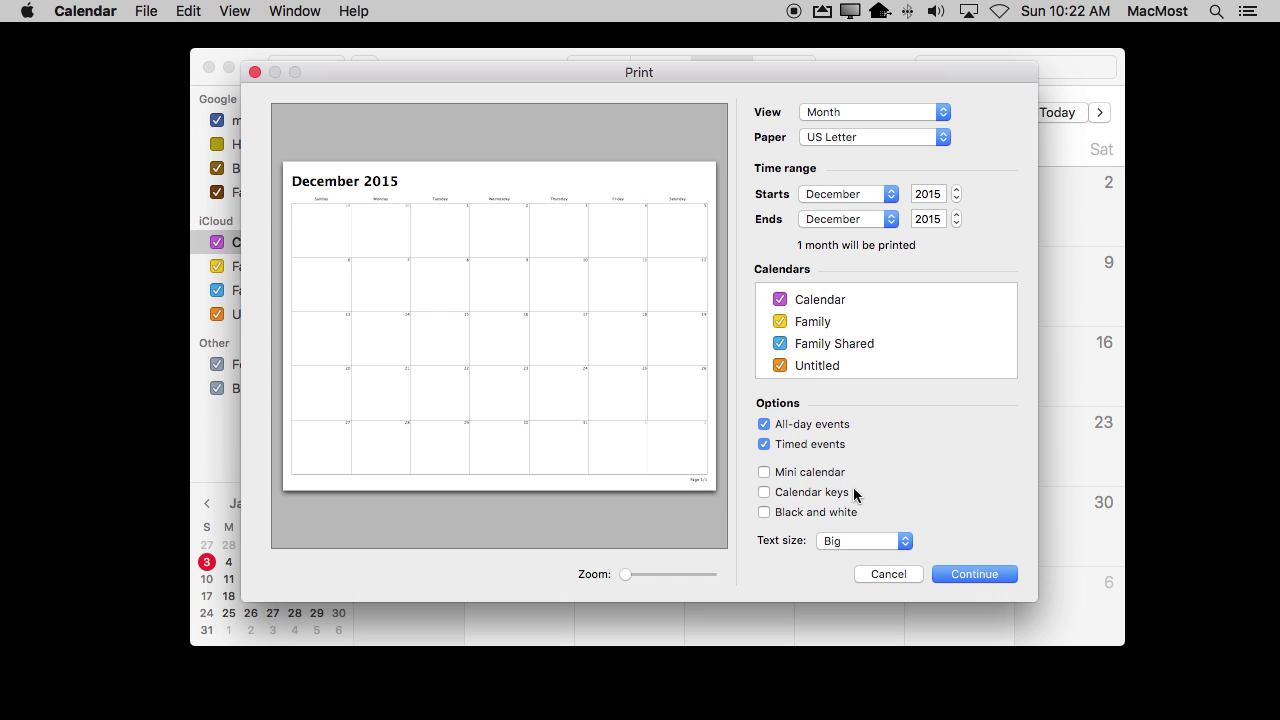
left_click(818, 476)
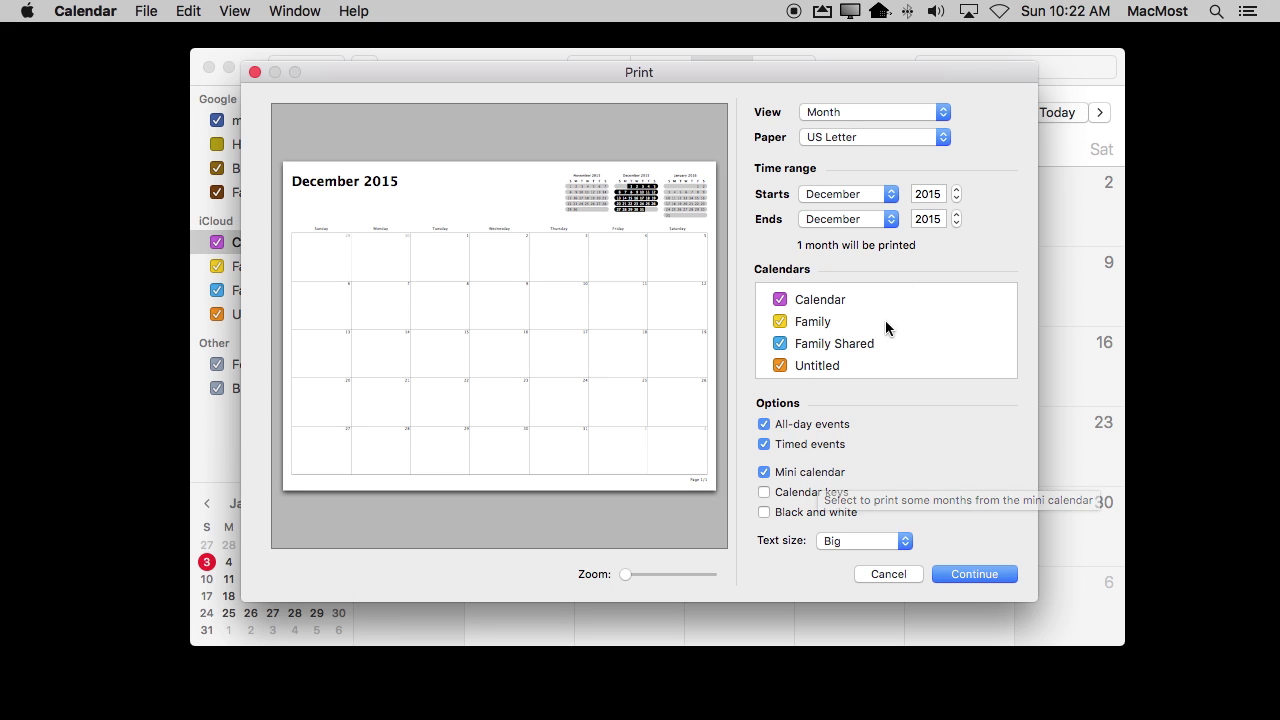
Keep the print view at Month and the paper size at US Letter
left_click(843, 112)
left_click(1011, 155)
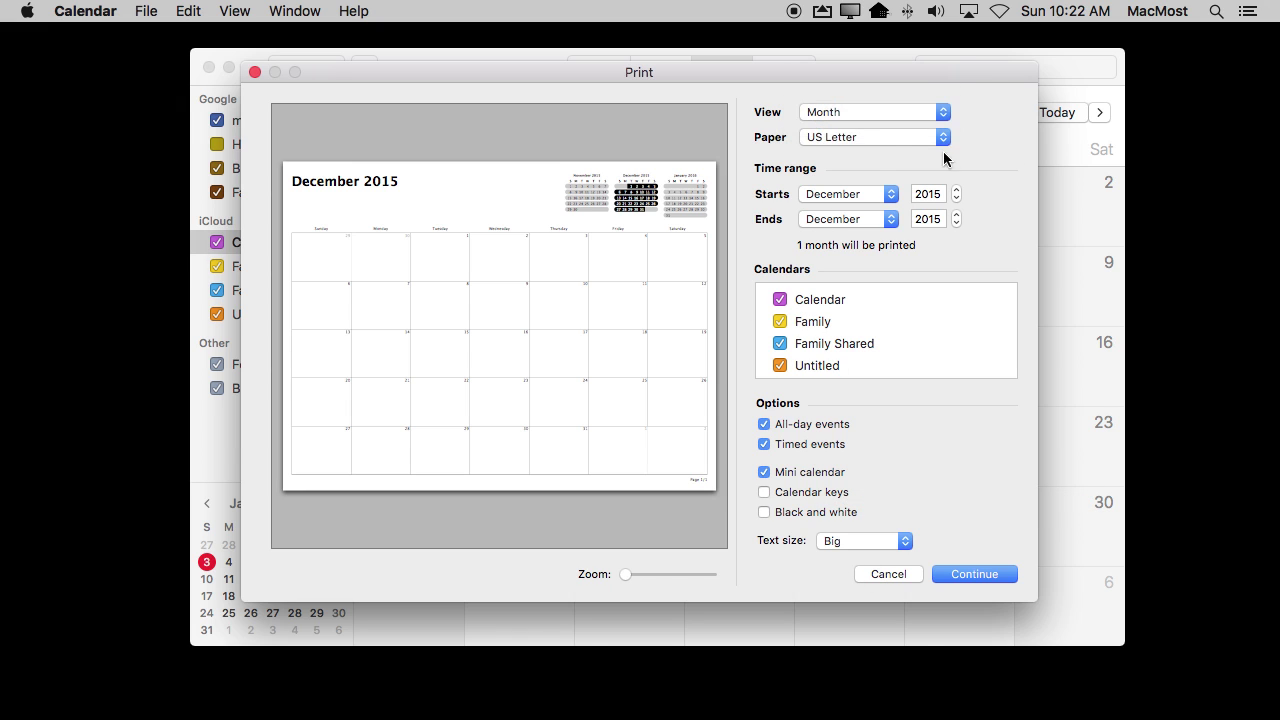
left_click(930, 138)
left_click(1014, 180)
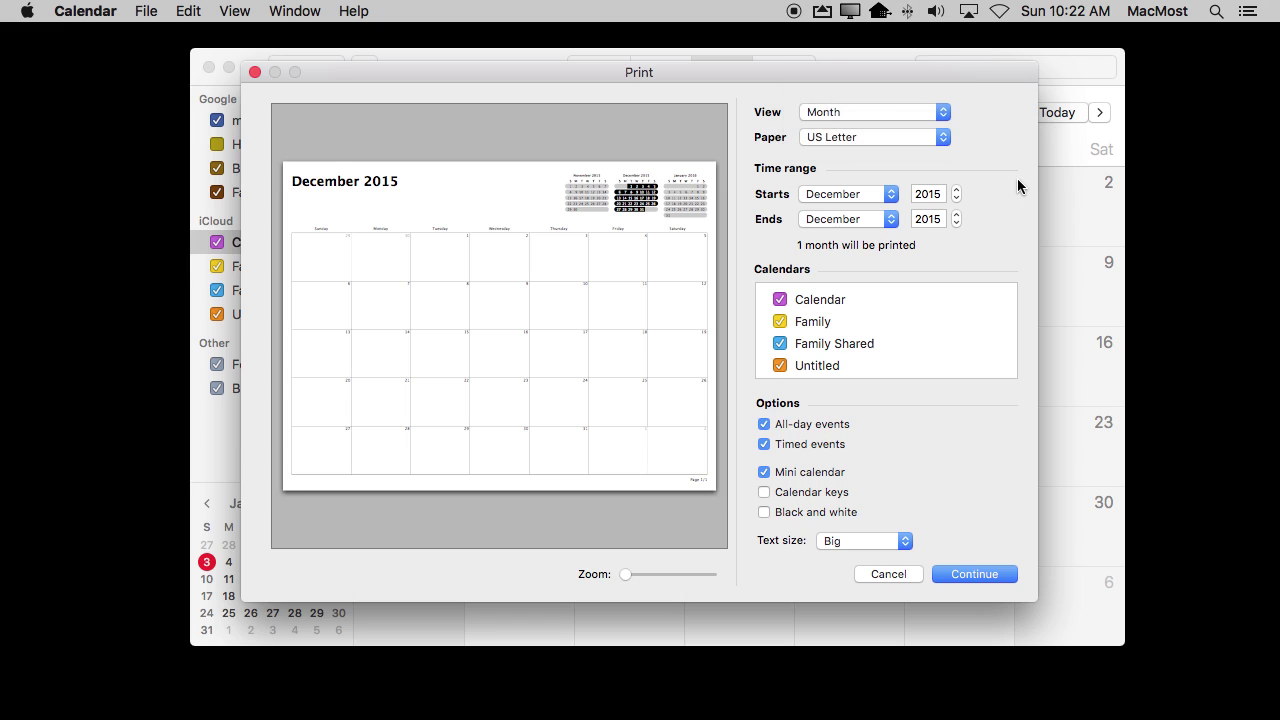